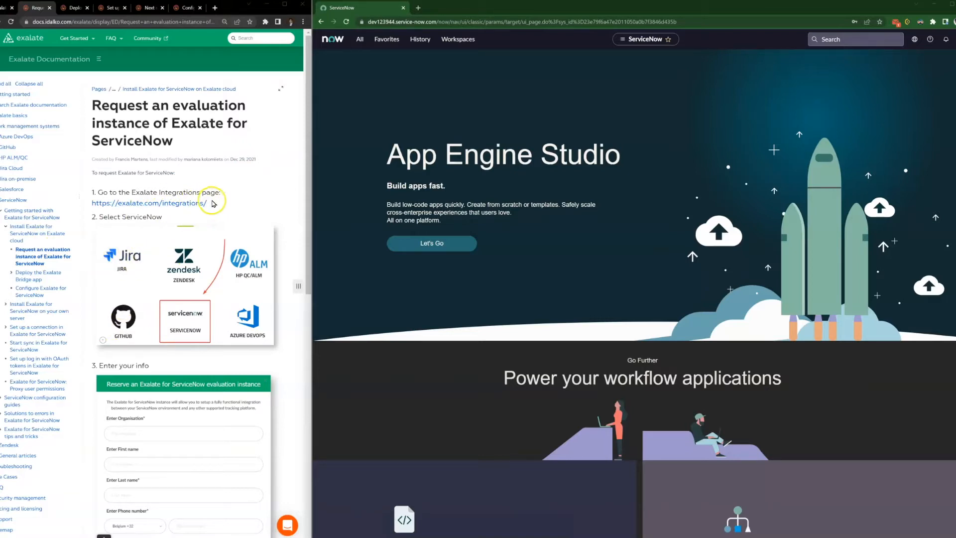
# Open exalate.com/integrations, view the ServiceNow trial request form and its required fields, and close the page without submitting
pyautogui.moveTo(209, 203); pyautogui.dragTo(116, 205)
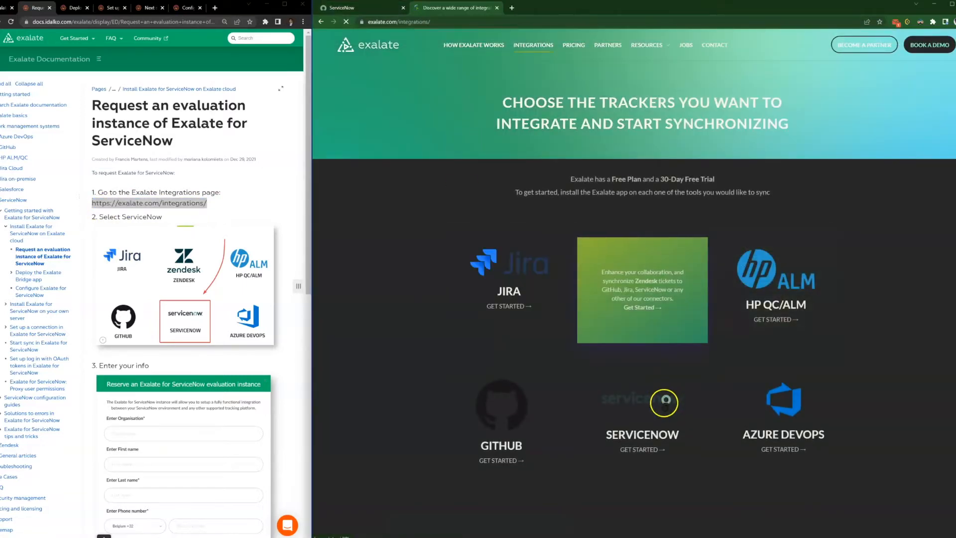
pyautogui.click(638, 411)
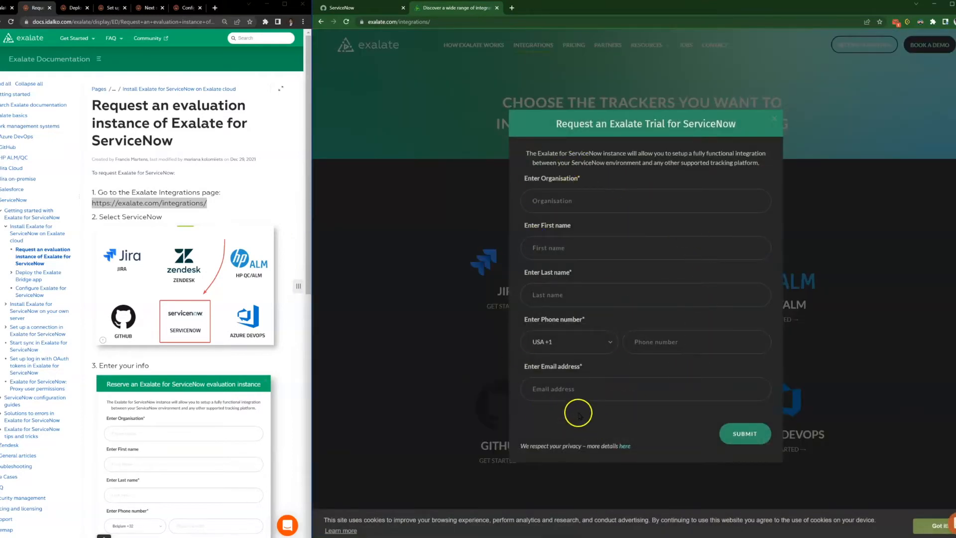
pyautogui.moveTo(584, 367); pyautogui.dragTo(530, 371)
pyautogui.click(522, 370)
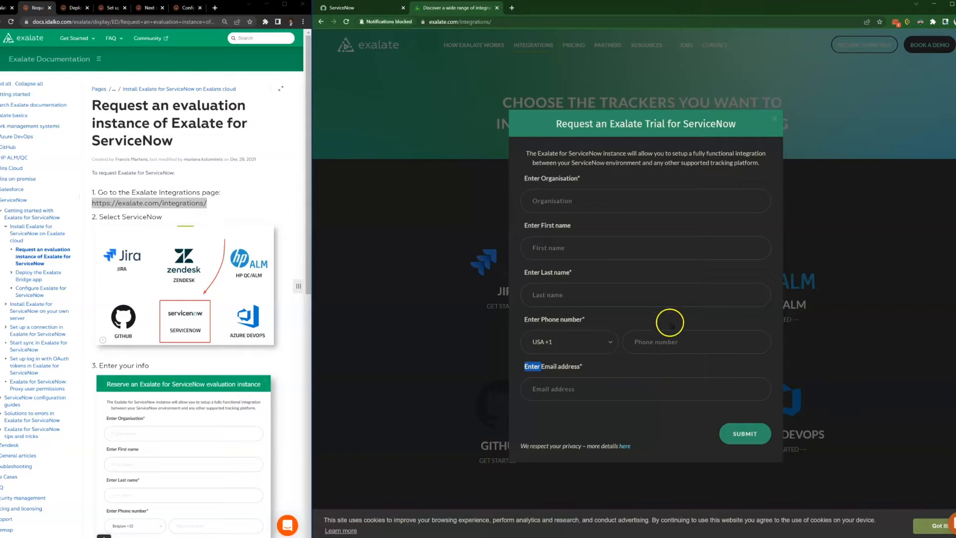
pyautogui.click(497, 7)
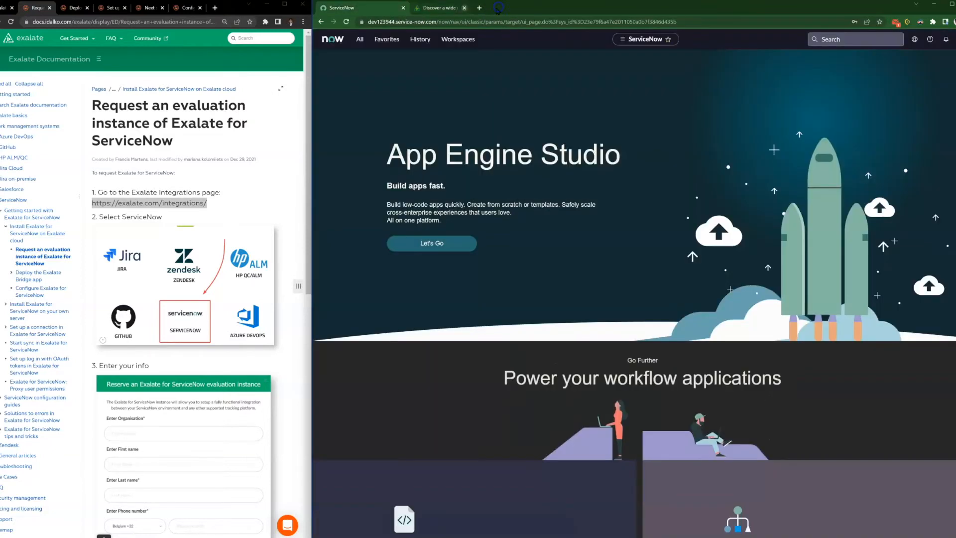
# Examine the Exalate evaluation email for the node URL and evaluation key, and read the rest of the evaluation request guide
pyautogui.click(3, 11)
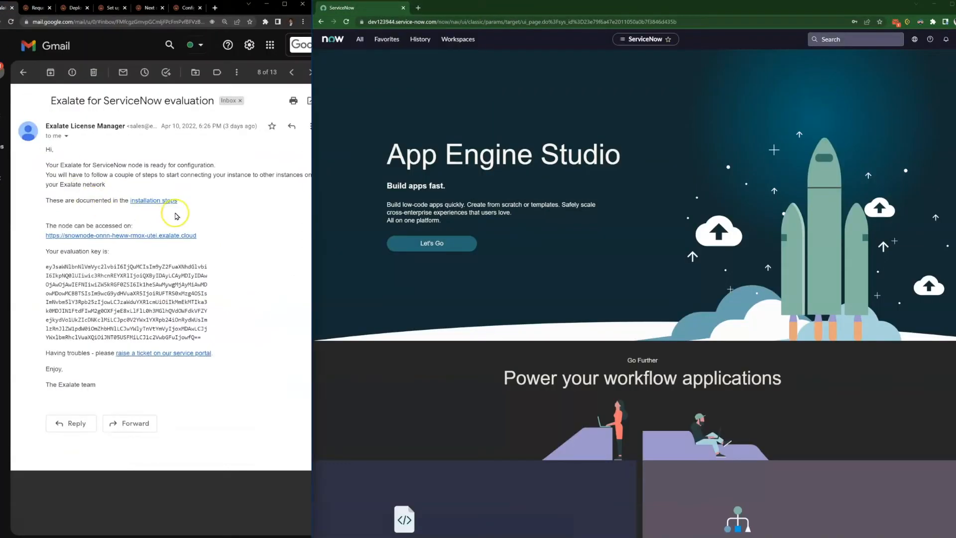
pyautogui.moveTo(45, 226); pyautogui.dragTo(126, 232)
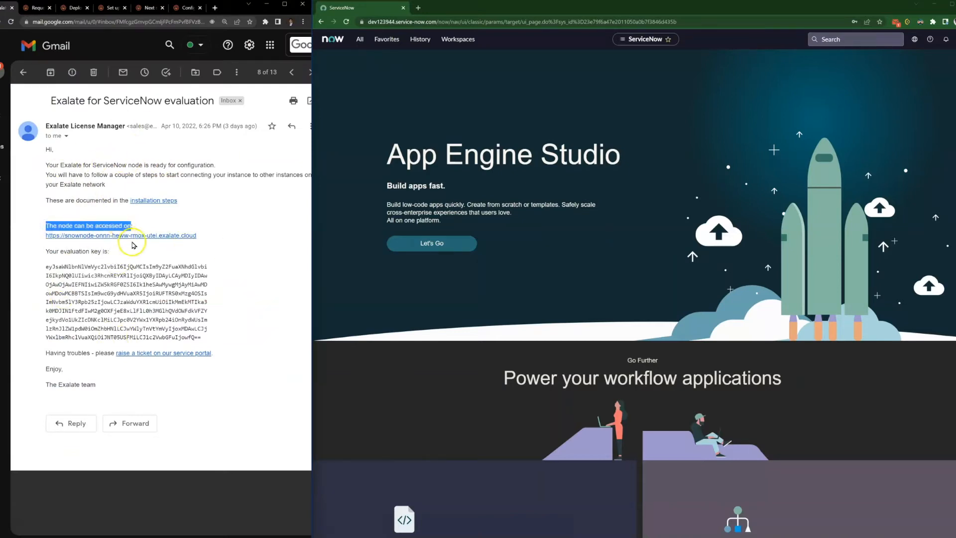
pyautogui.click(48, 249)
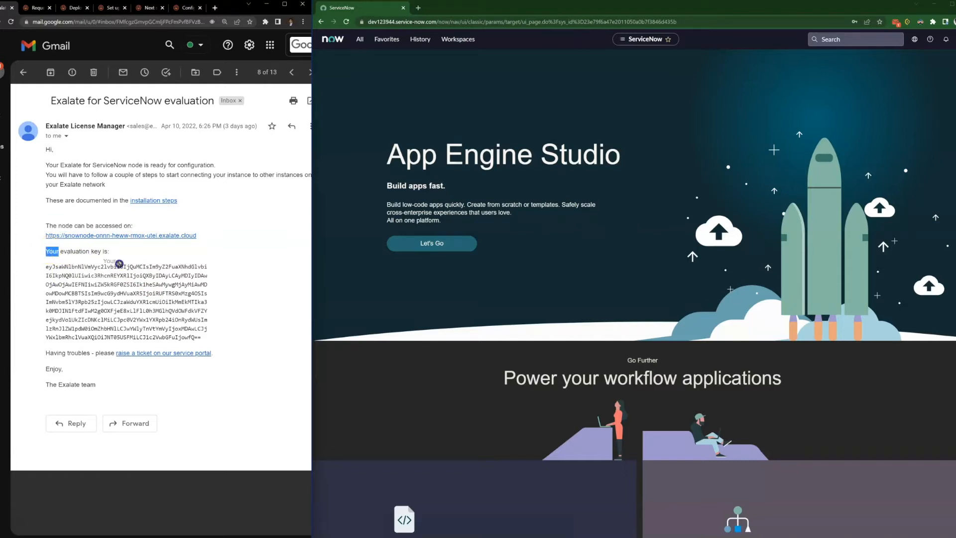
pyautogui.moveTo(151, 330); pyautogui.dragTo(47, 277)
pyautogui.tripleClick(101, 301)
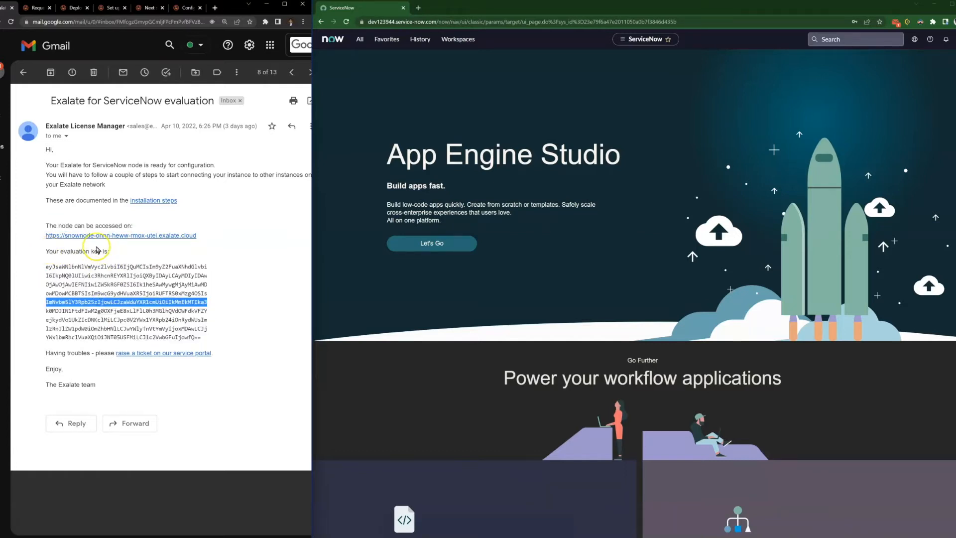
pyautogui.click(40, 9)
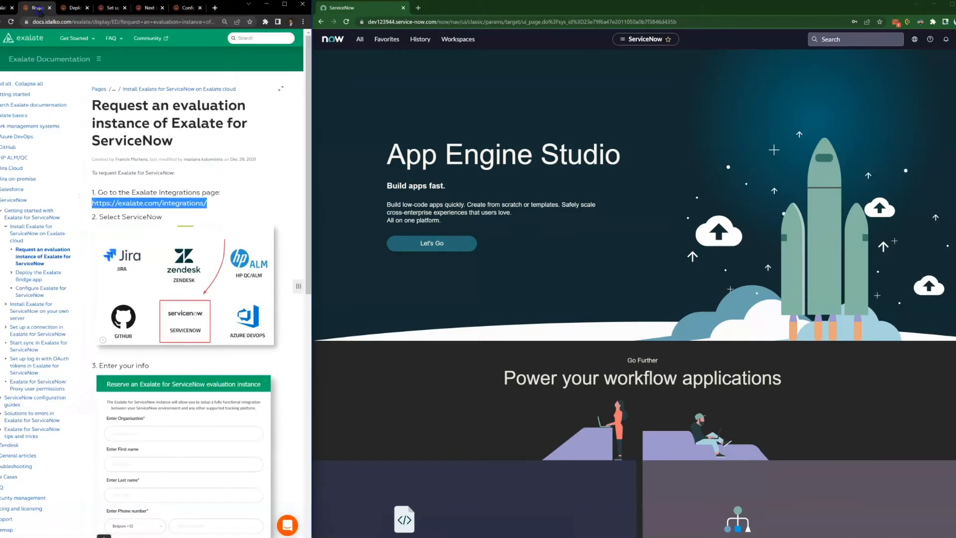
pyautogui.scroll(-5, 162, 244)
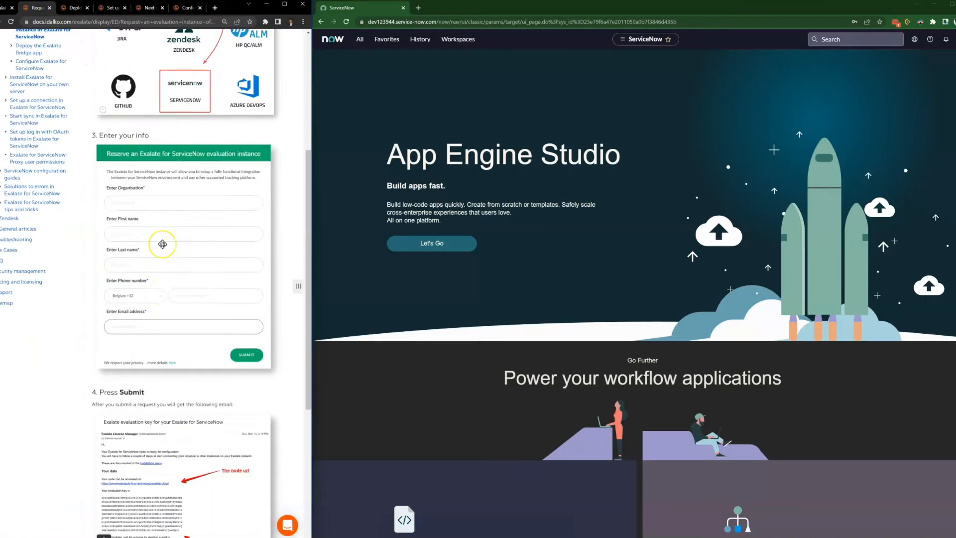
pyautogui.scroll(-4, 163, 244)
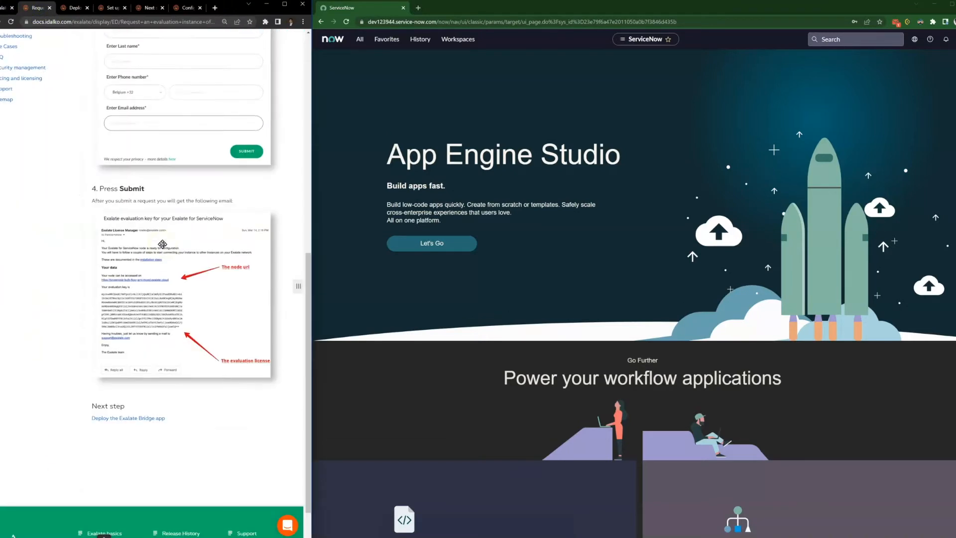
# Close the finished guide pages and download the Exalate update package from the update set setup guide
pyautogui.click(50, 7)
pyautogui.click(50, 8)
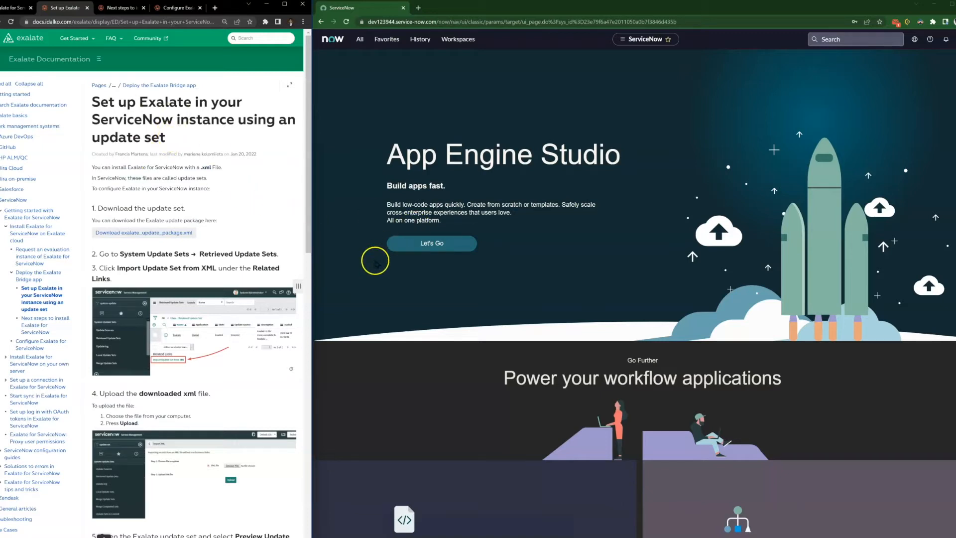
pyautogui.click(351, 257)
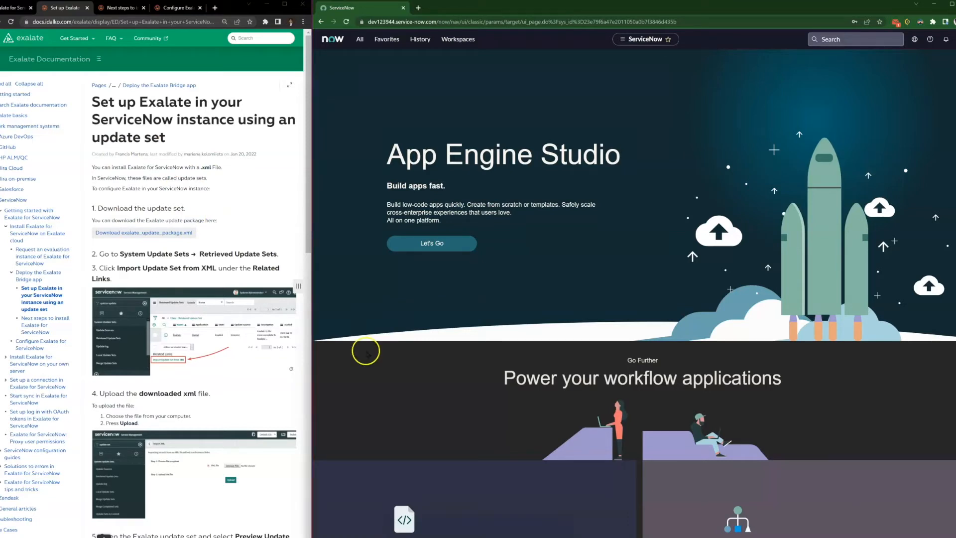
pyautogui.moveTo(185, 209); pyautogui.dragTo(105, 209)
pyautogui.click(143, 208)
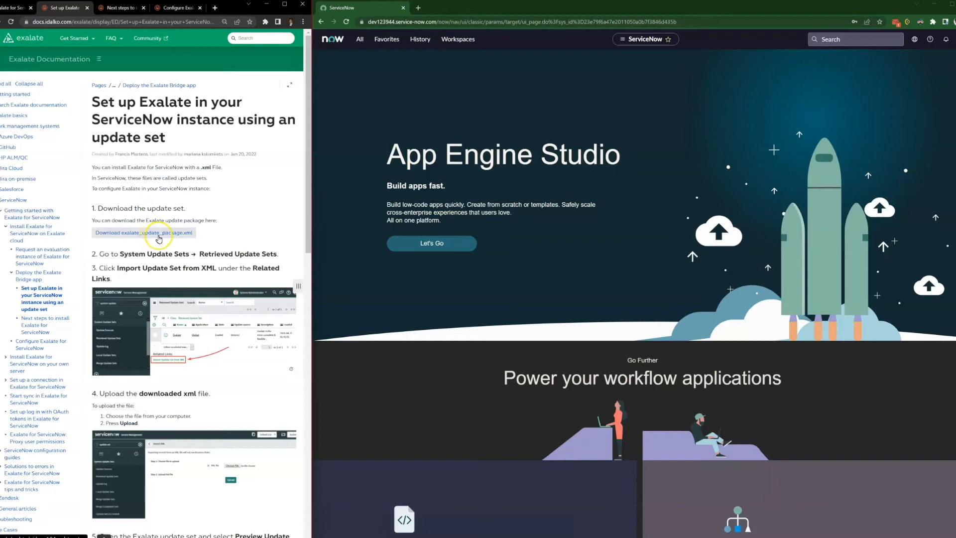
pyautogui.click(158, 235)
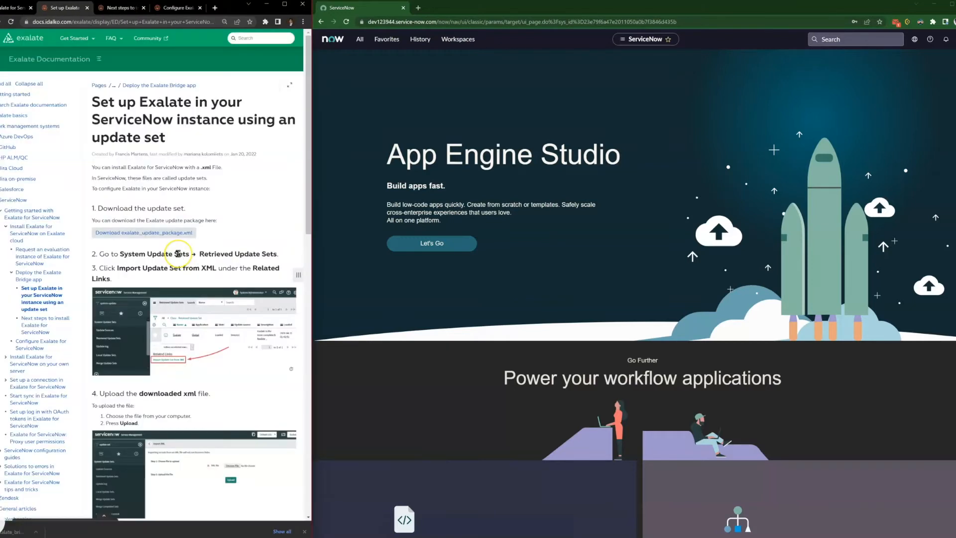
# Find "system update" in the ServiceNow navigator and open the Retrieved Update Sets list
pyautogui.scroll(-2, 171, 257)
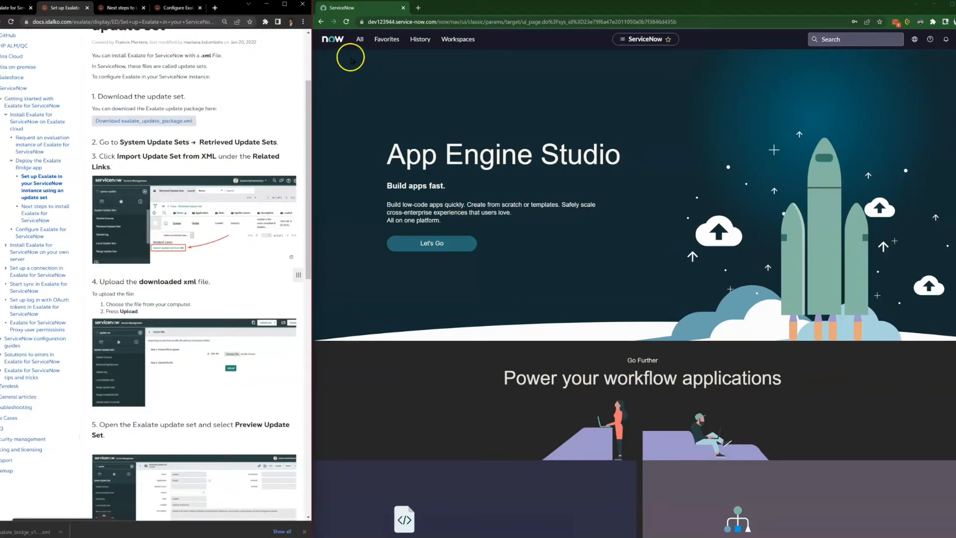
pyautogui.click(360, 40)
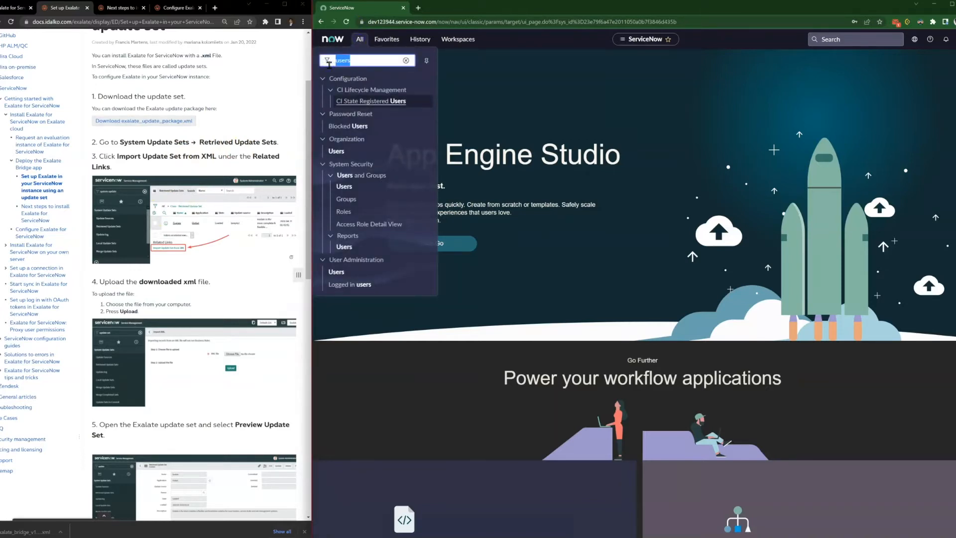
pyautogui.write('system upda')
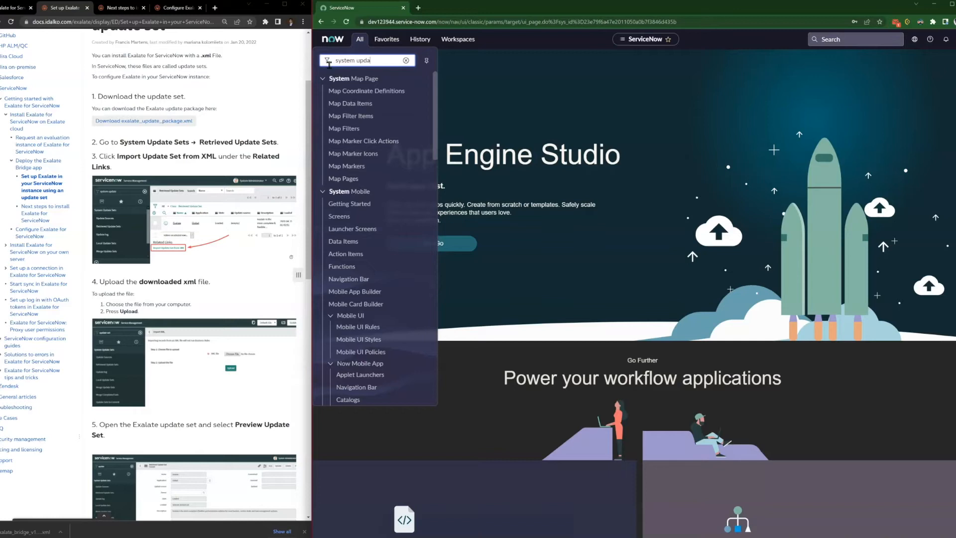
pyautogui.write('te')
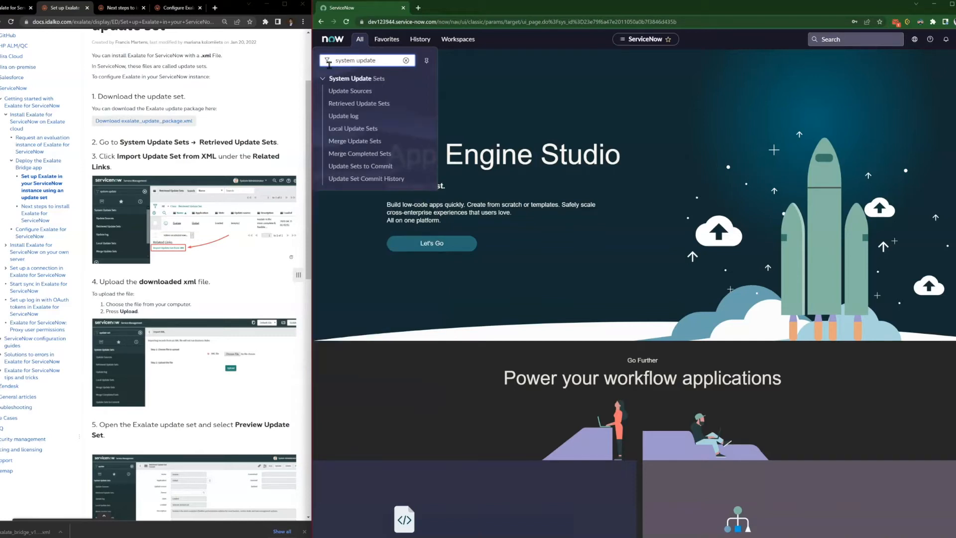
pyautogui.click(349, 104)
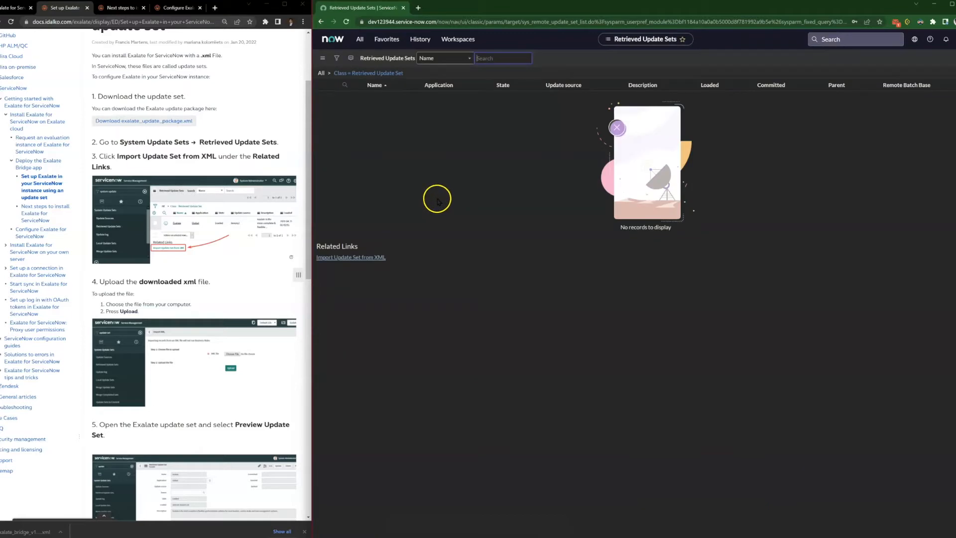
# Import the downloaded exalate_bridge_v1.0.1 update set XML file from the Downloads folder into ServiceNow
pyautogui.click(353, 257)
pyautogui.click(557, 105)
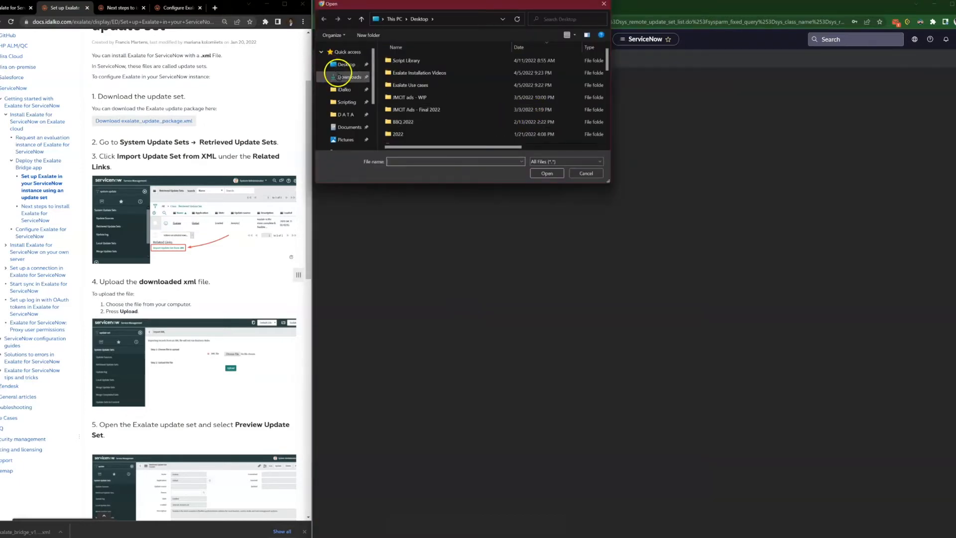
pyautogui.click(342, 76)
pyautogui.click(421, 70)
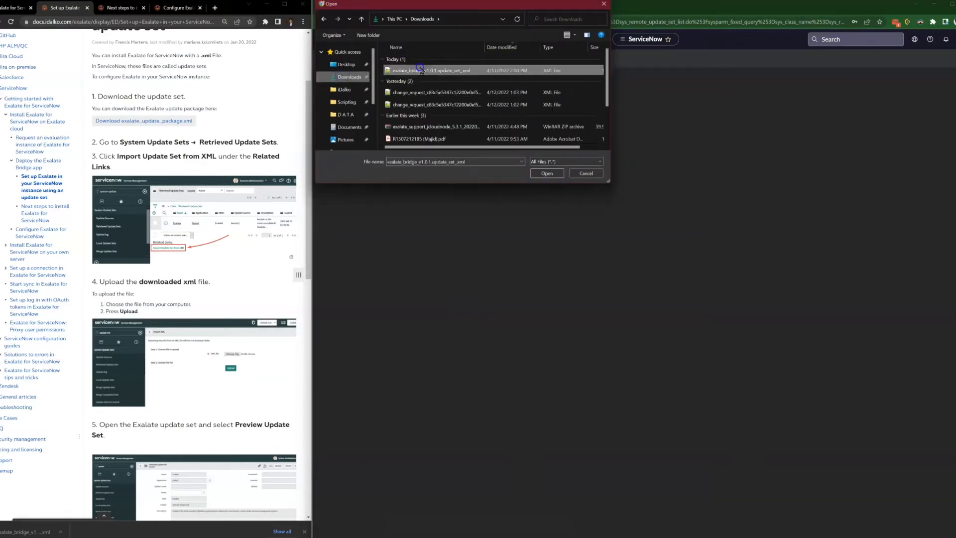
pyautogui.click(536, 174)
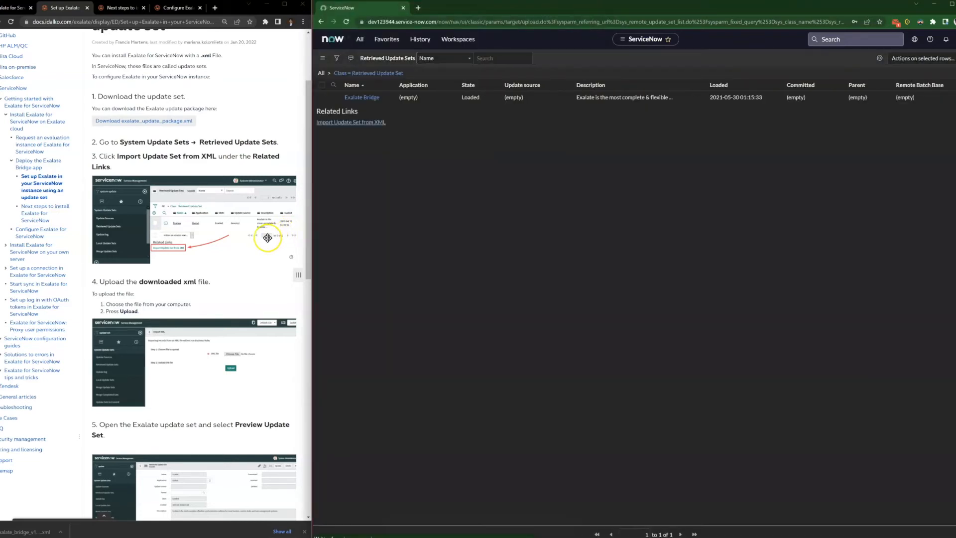
# Open the Exalate Bridge update set and run Preview Update Set as described in guide step 5
pyautogui.scroll(-1, 264, 237)
pyautogui.scroll(-5, 263, 242)
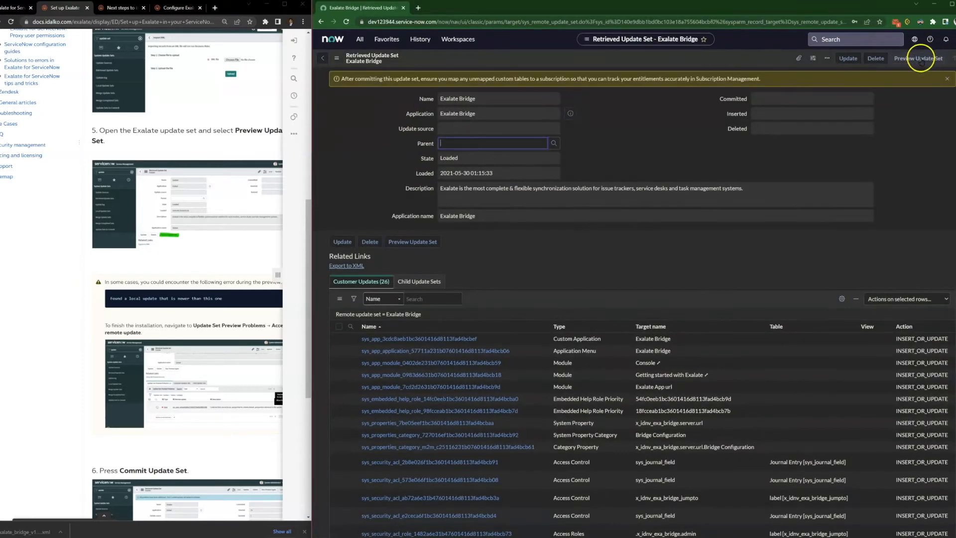
pyautogui.moveTo(141, 130); pyautogui.dragTo(245, 133)
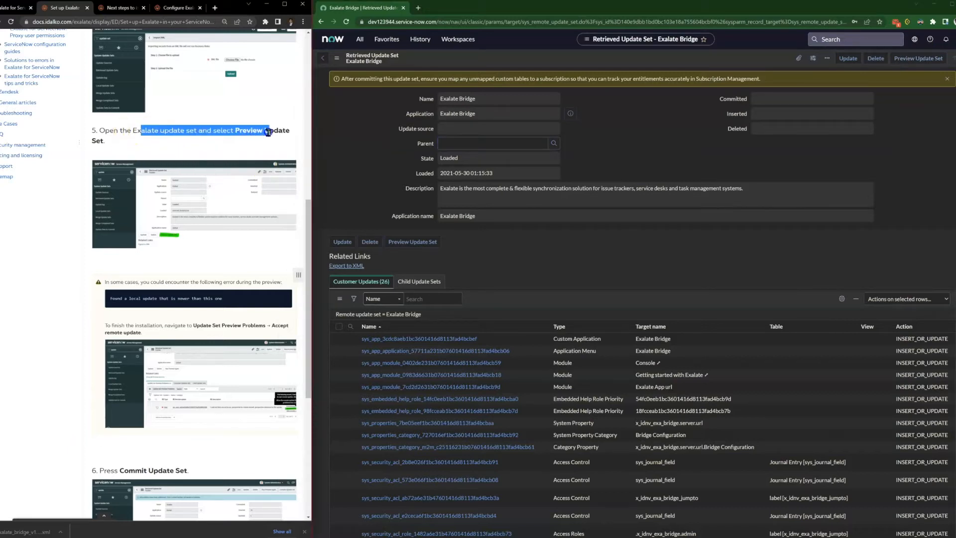
pyautogui.click(915, 60)
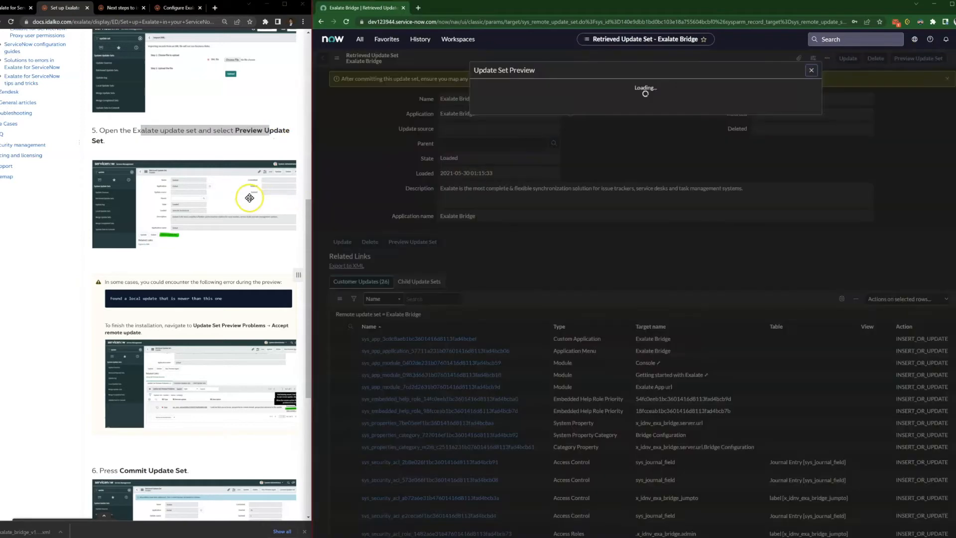
# Commit the previewed Exalate Bridge update set and close the commit dialog
pyautogui.scroll(-1, 249, 197)
pyautogui.scroll(-5, 250, 197)
pyautogui.moveTo(189, 184); pyautogui.dragTo(106, 184)
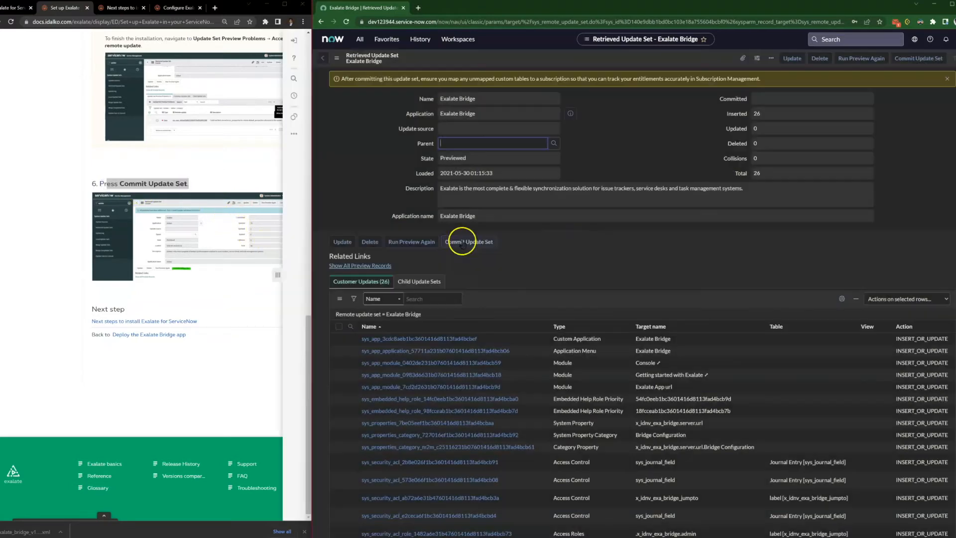
pyautogui.click(462, 242)
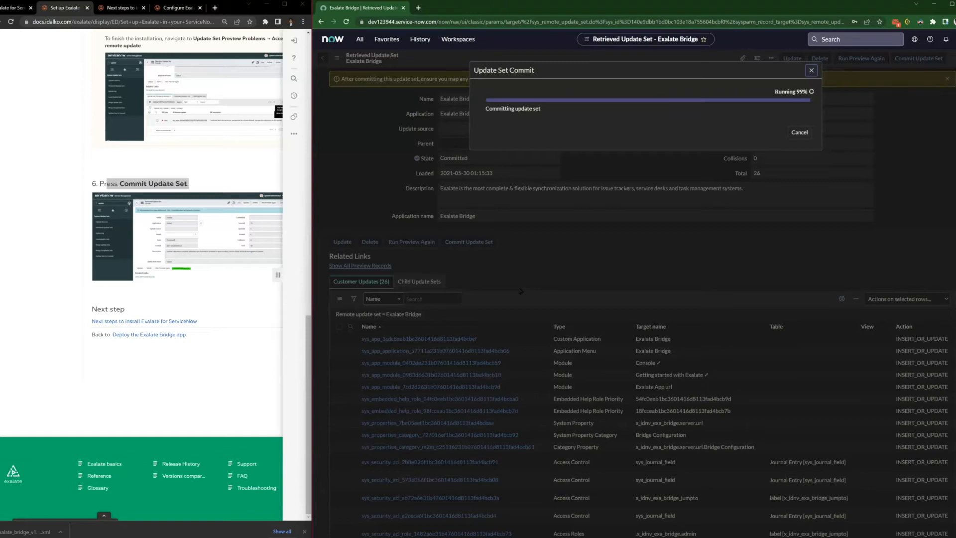
pyautogui.click(795, 134)
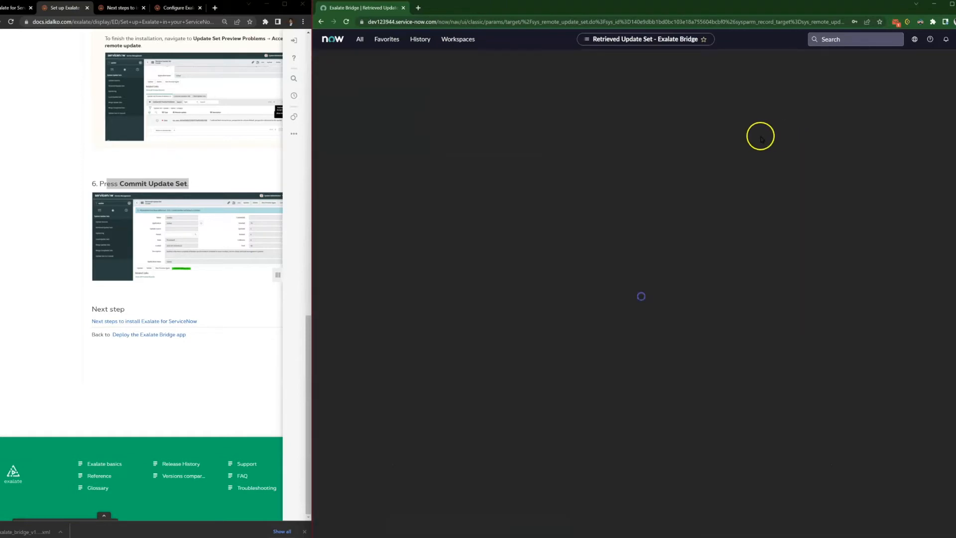
# Bring up the "Next steps to install Exalate for ServiceNow" guide and read its notice about the remaining configuration
pyautogui.hotkey('ctrl', 'w')
pyautogui.moveTo(125, 159); pyautogui.dragTo(257, 158)
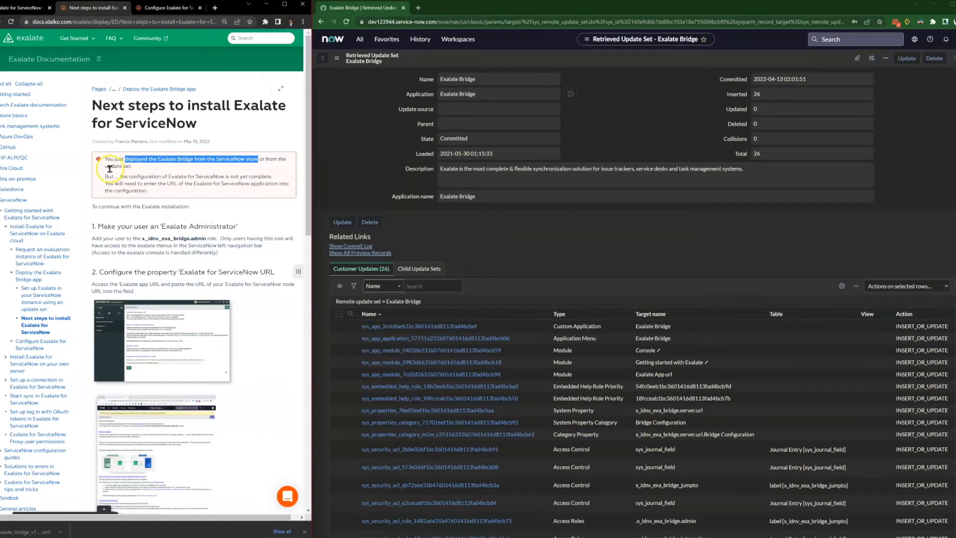
pyautogui.moveTo(107, 169); pyautogui.dragTo(132, 170)
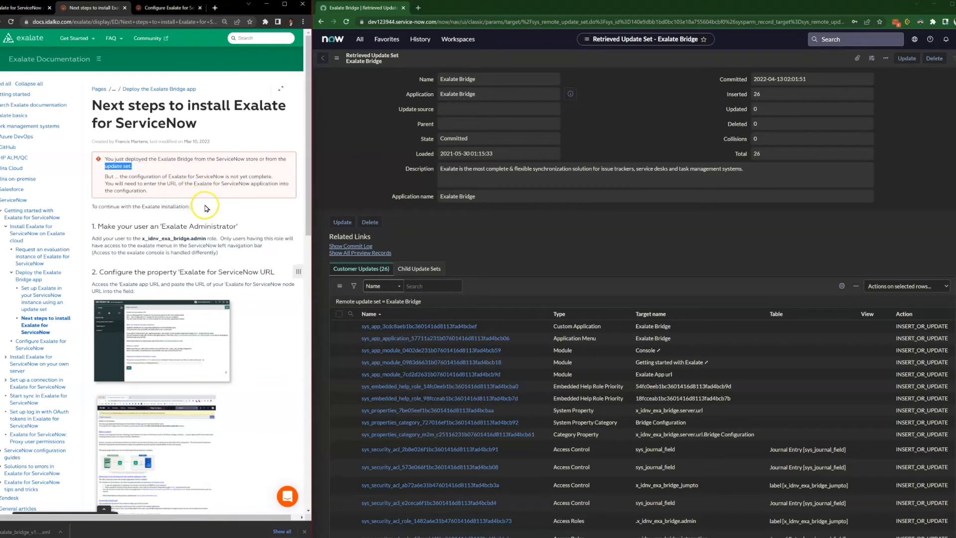
pyautogui.scroll(-1, 206, 208)
# Open the Users list under Users and Groups, search names for "system", and open the admin user record
pyautogui.click(359, 40)
pyautogui.write('users')
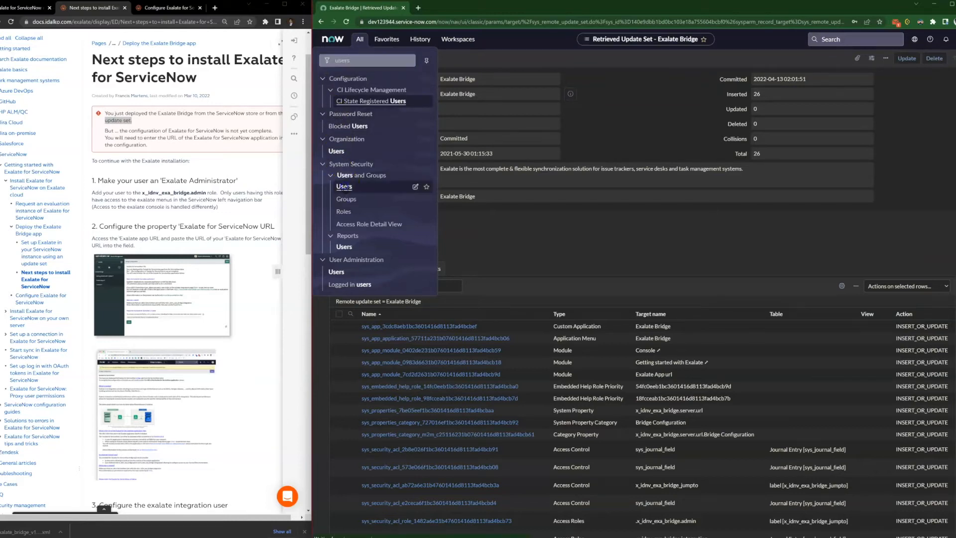
pyautogui.click(344, 187)
pyautogui.click(424, 59)
pyautogui.write('s')
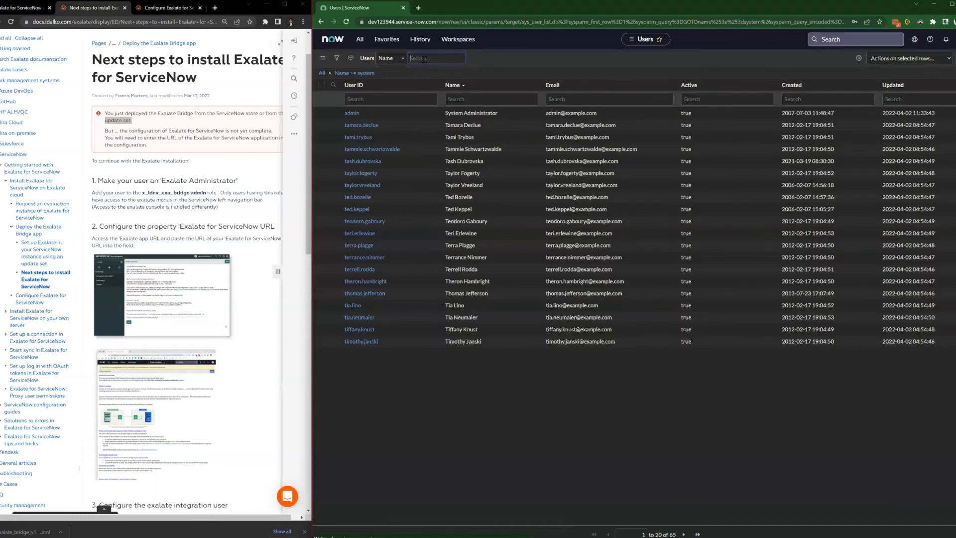
pyautogui.click(351, 114)
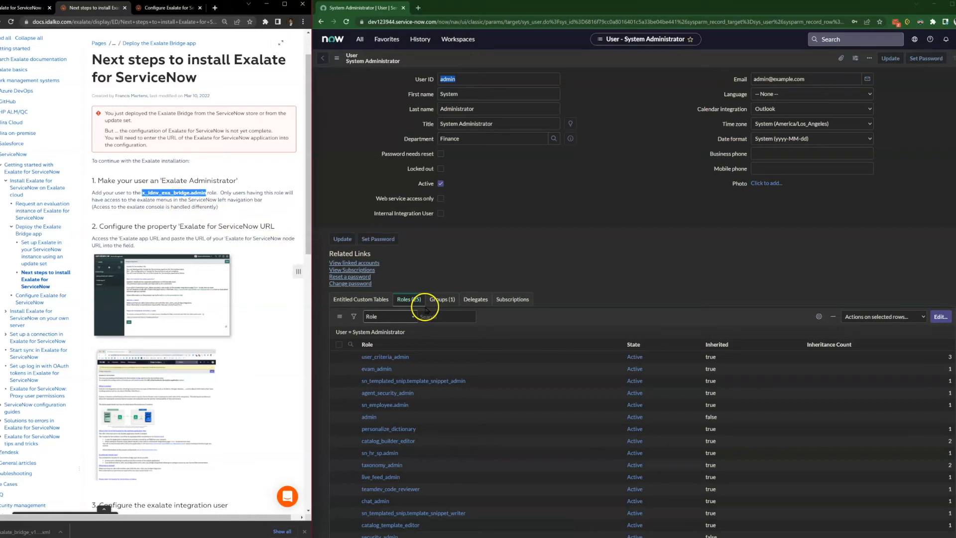
# Add the x_idnv_exa_bridge.admin role to the System Administrator user, save the role list, and update the user record
pyautogui.click(940, 317)
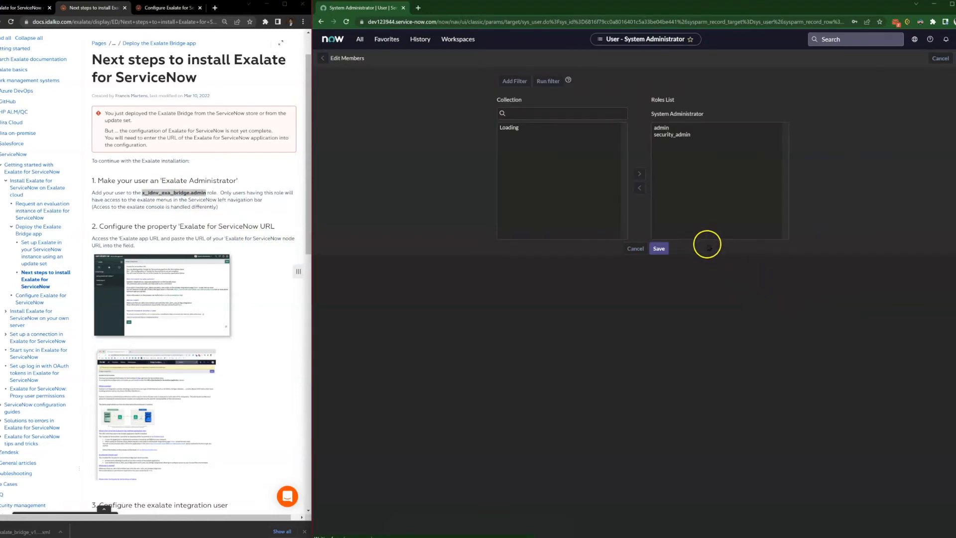
pyautogui.click(529, 150)
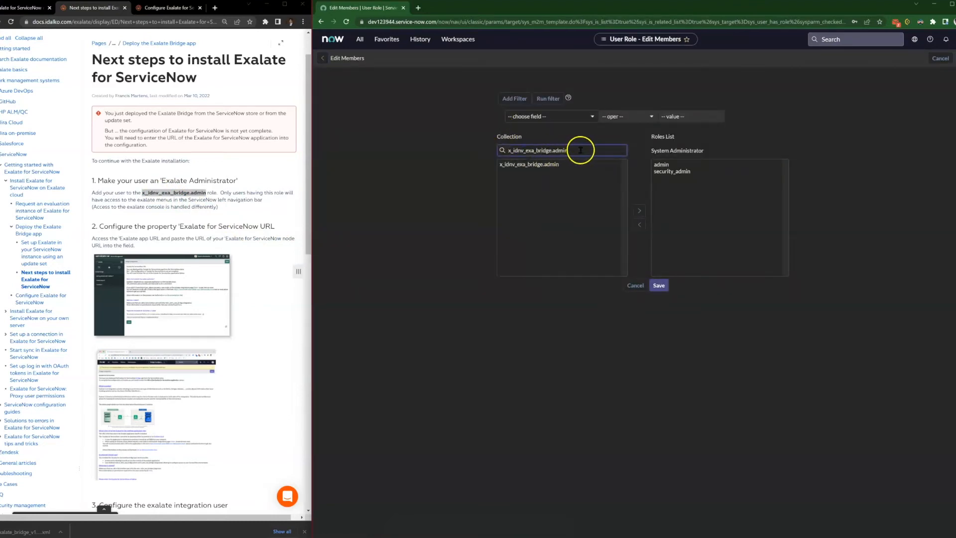
pyautogui.click(547, 164)
pyautogui.click(640, 210)
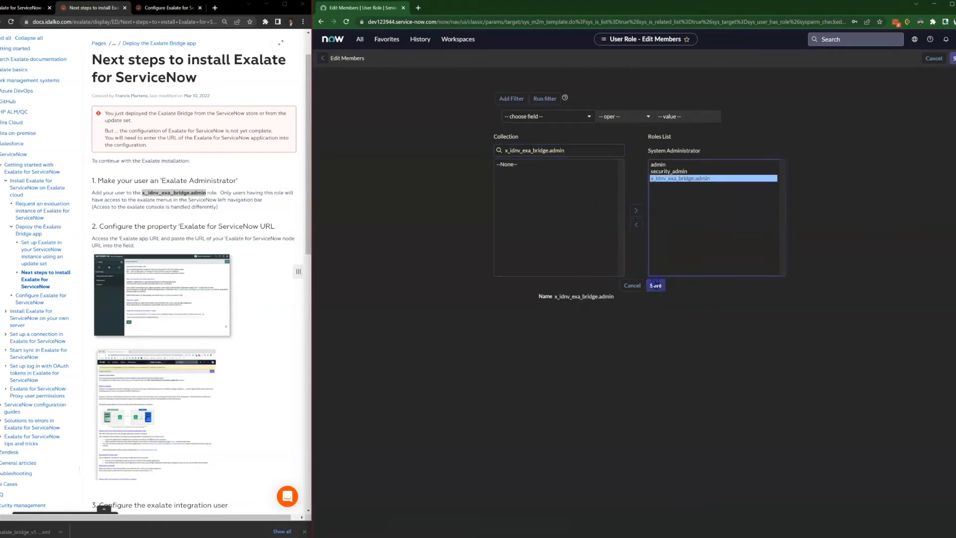
pyautogui.click(655, 285)
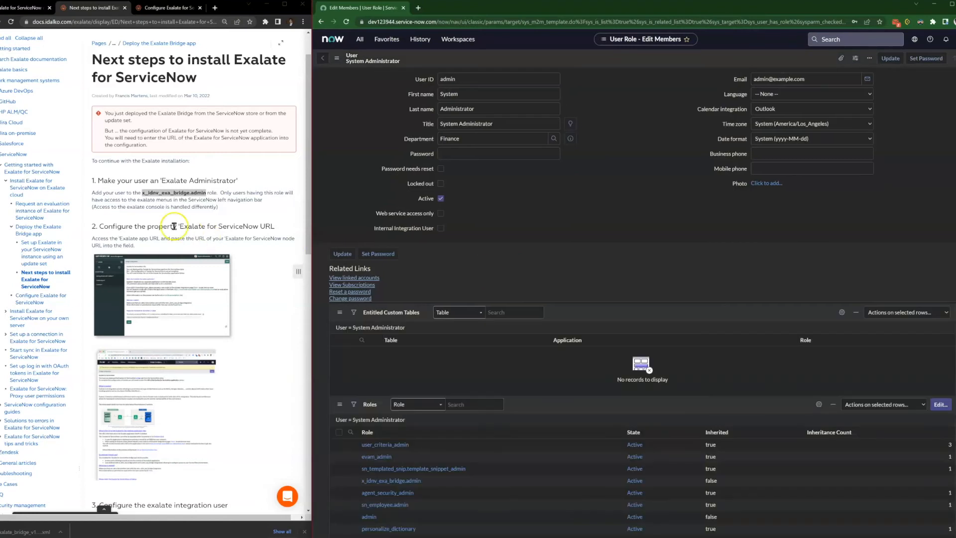
pyautogui.scroll(-1, 193, 222)
pyautogui.moveTo(178, 192); pyautogui.dragTo(280, 197)
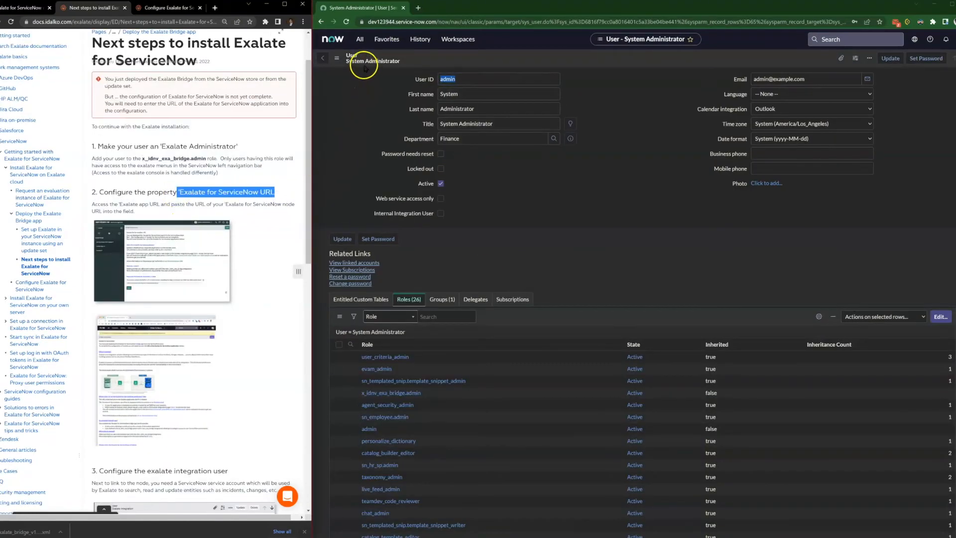
pyautogui.click(889, 58)
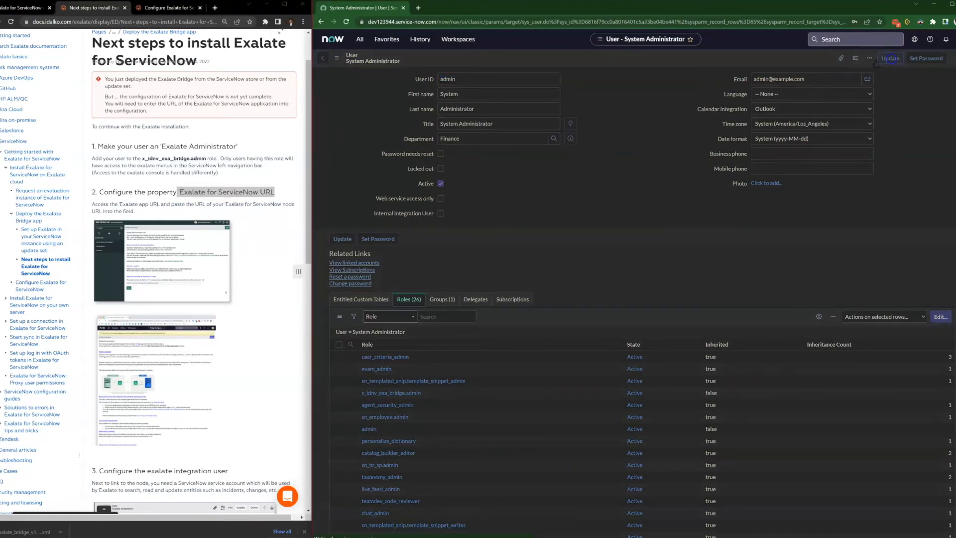
# Search the application modules for "exalate" and open the Exalate App url configuration page
pyautogui.click(358, 40)
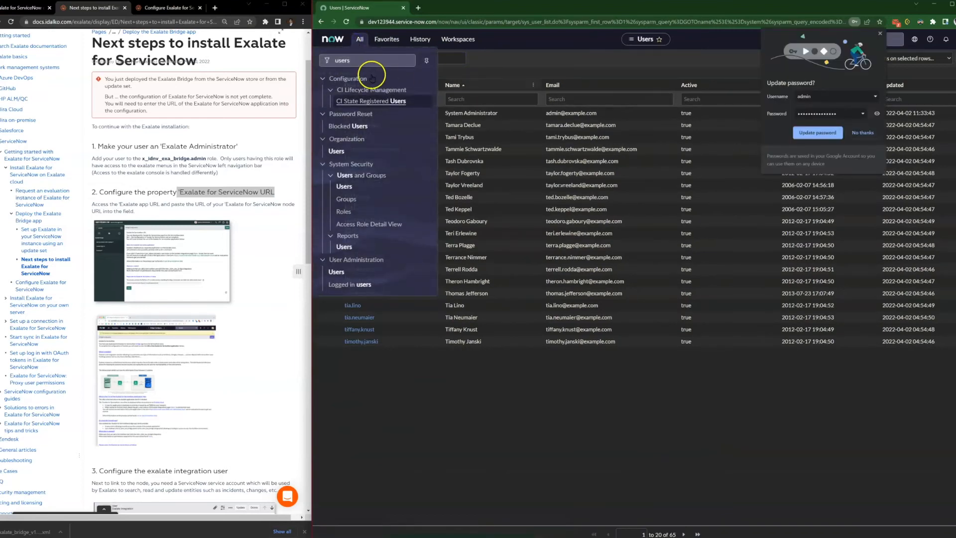
pyautogui.click(367, 64)
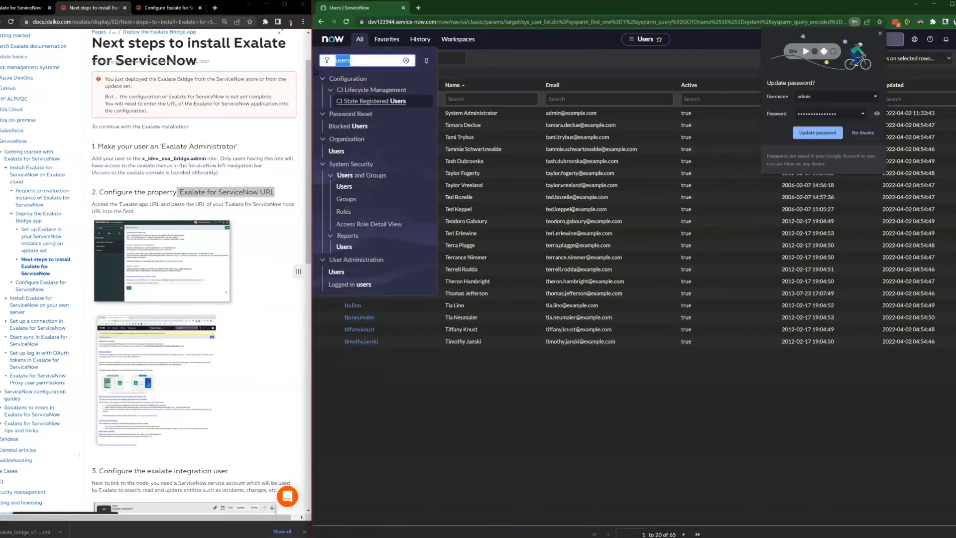
pyautogui.write('exalate')
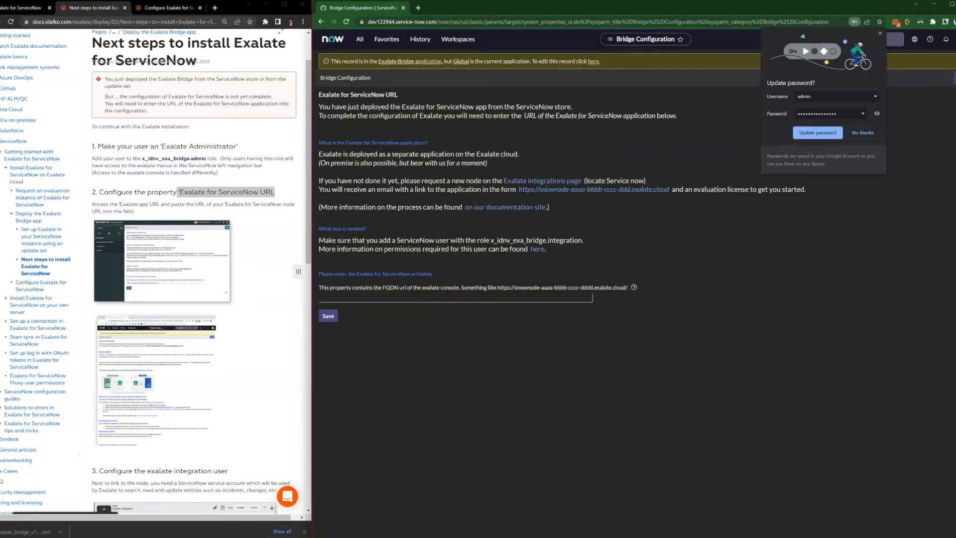
# Copy the node URL from the Exalate evaluation email and save it as the Exalate for ServiceNow URL, editing in the Exalate Bridge application
pyautogui.click(10, 8)
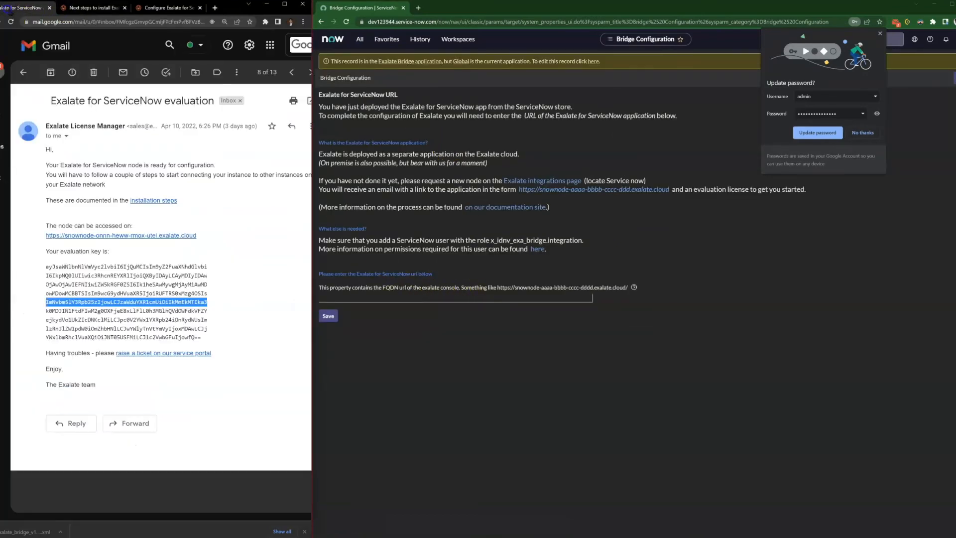
pyautogui.rightClick(184, 240)
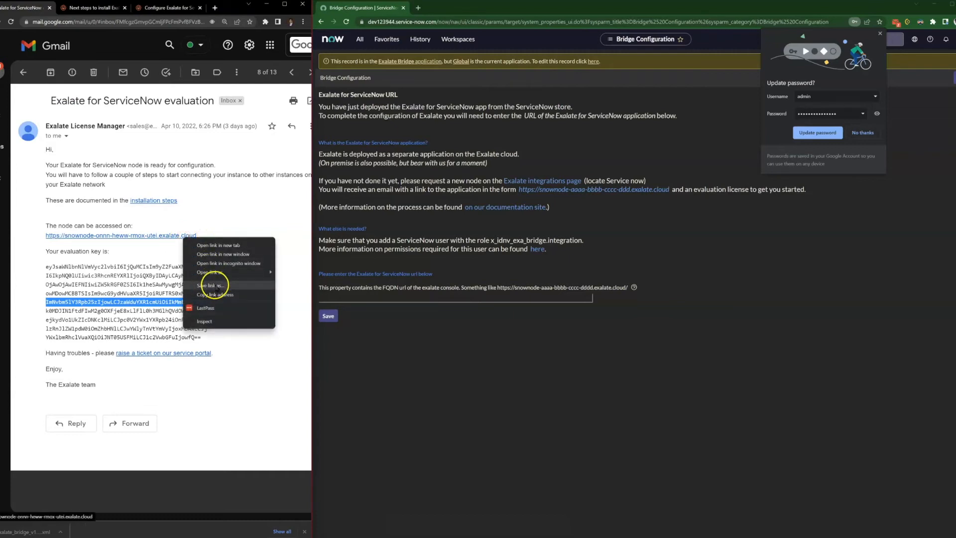
pyautogui.click(218, 294)
pyautogui.click(360, 300)
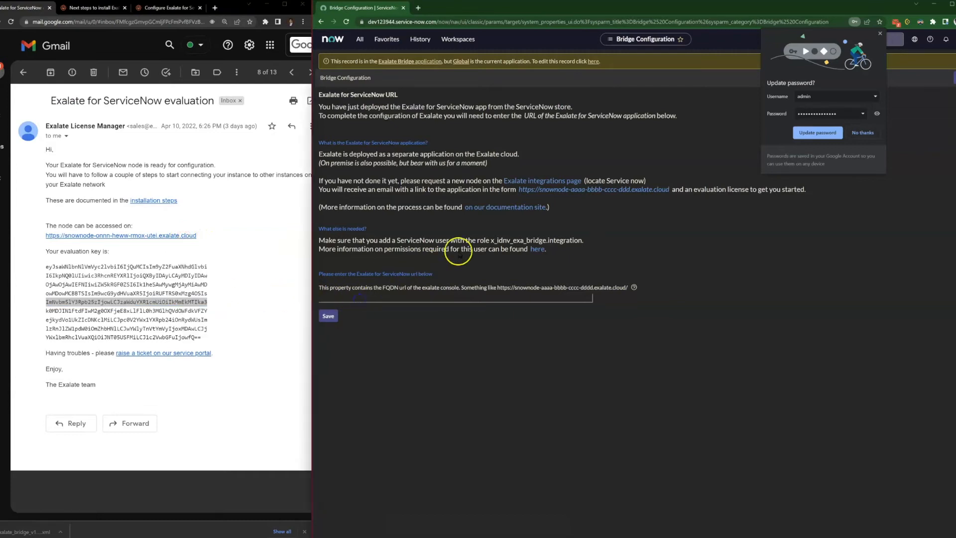
pyautogui.click(595, 61)
pyautogui.click(384, 298)
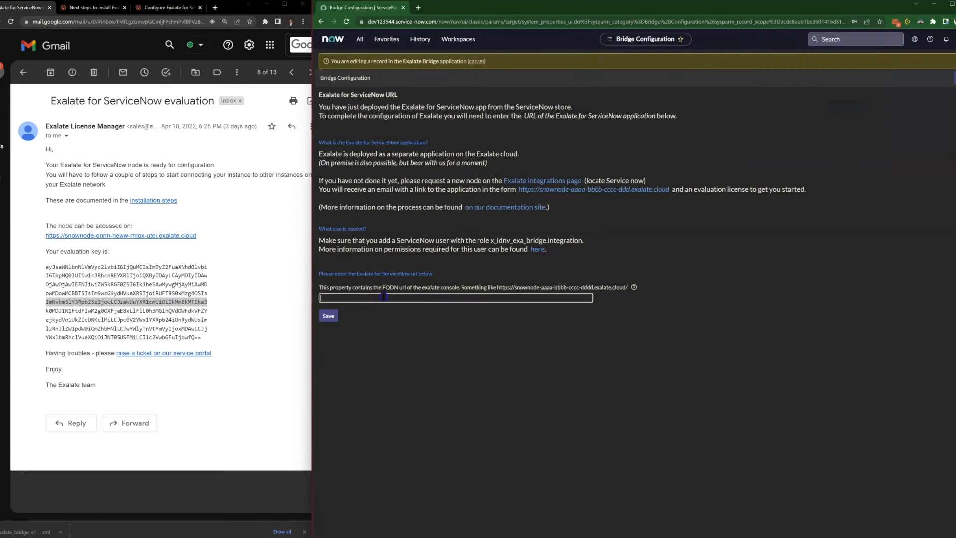
pyautogui.hotkey('ctrl', 'v')
pyautogui.click(328, 317)
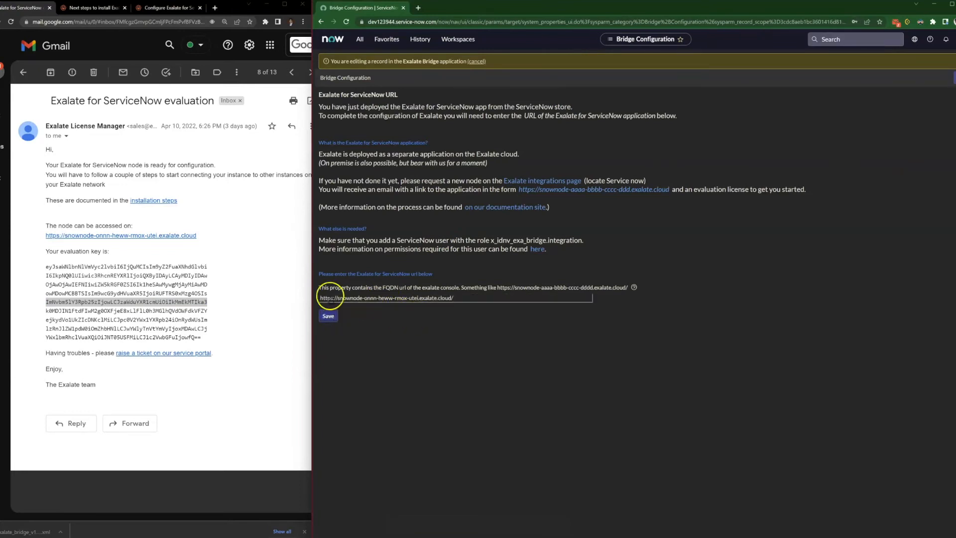
# Following guide step 3, create an integration user with User ID ExalateIntegration and Web service access only enabled
pyautogui.click(94, 7)
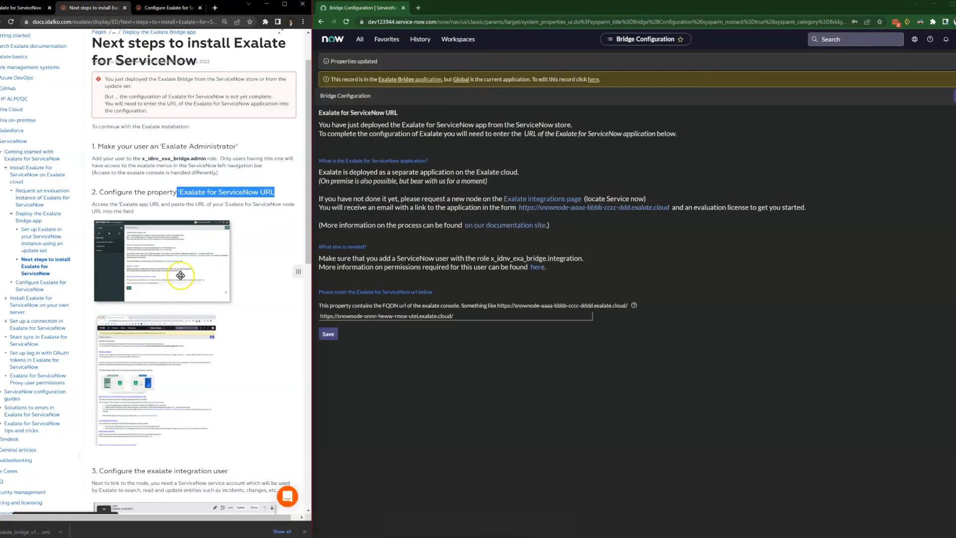
pyautogui.scroll(-3, 181, 274)
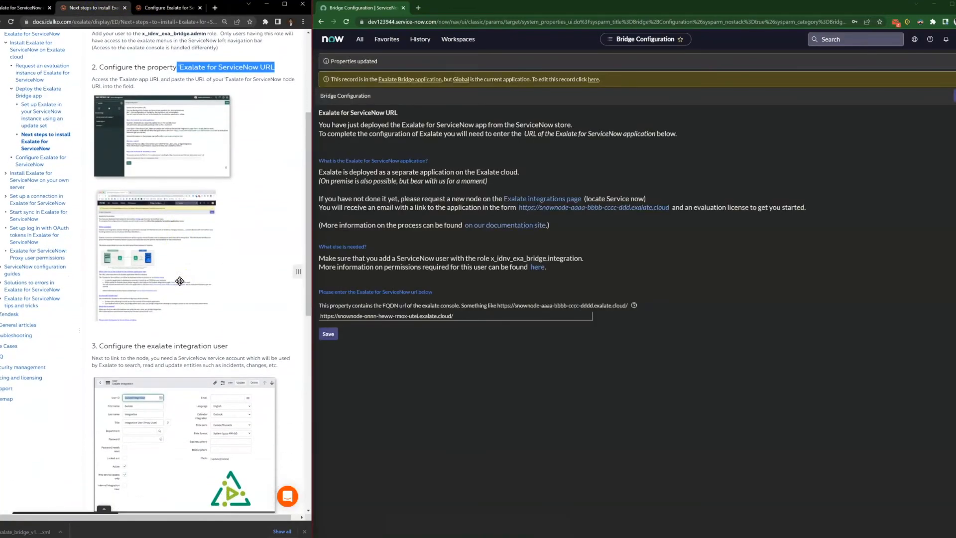
pyautogui.scroll(-3, 178, 282)
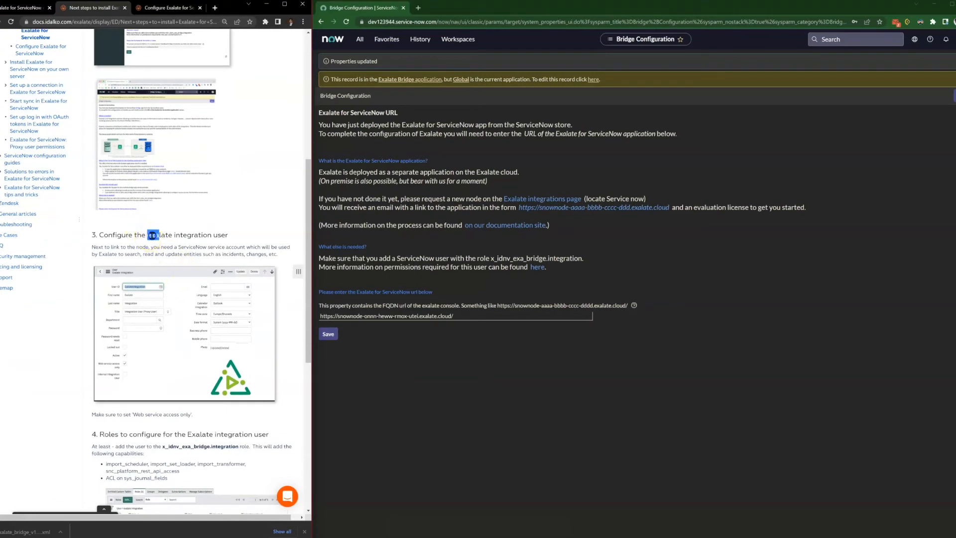
pyautogui.moveTo(152, 235); pyautogui.dragTo(211, 235)
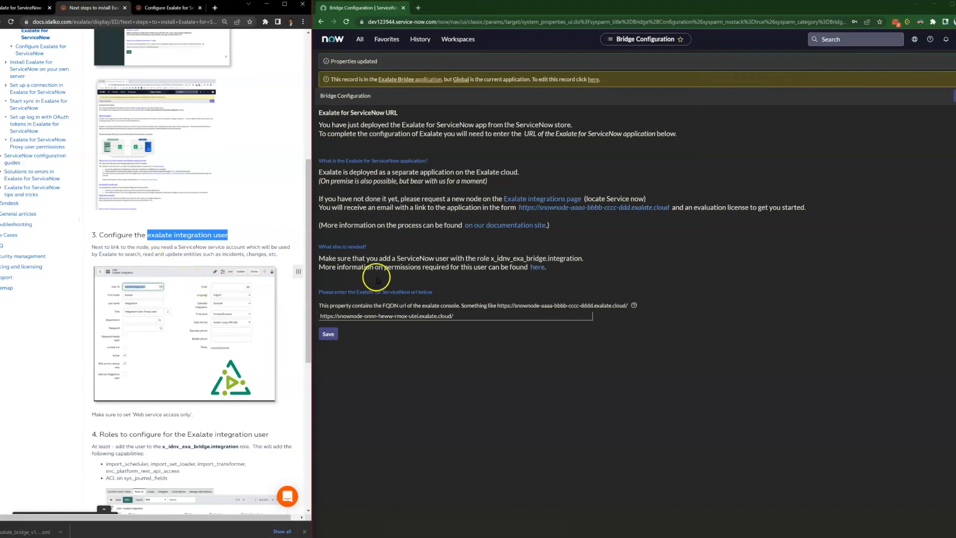
pyautogui.click(415, 314)
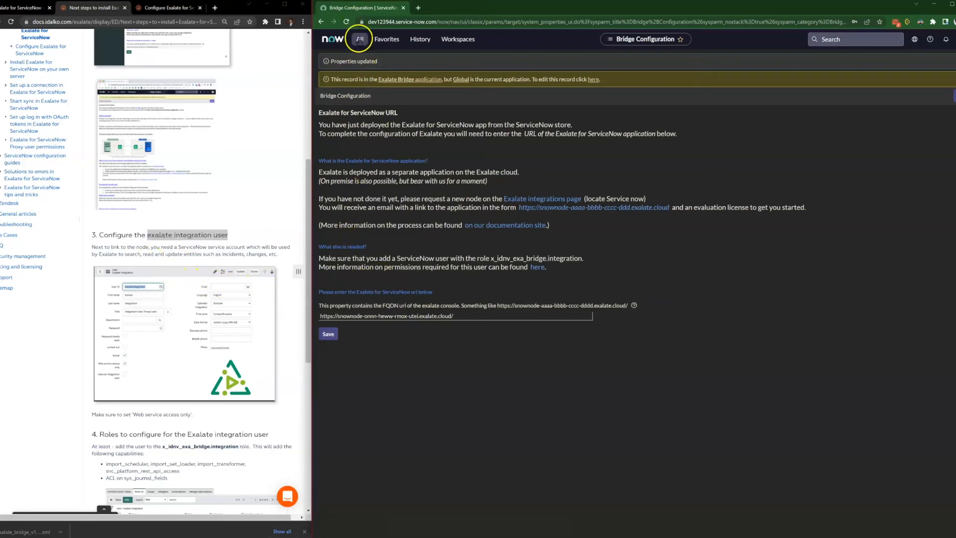
pyautogui.click(360, 40)
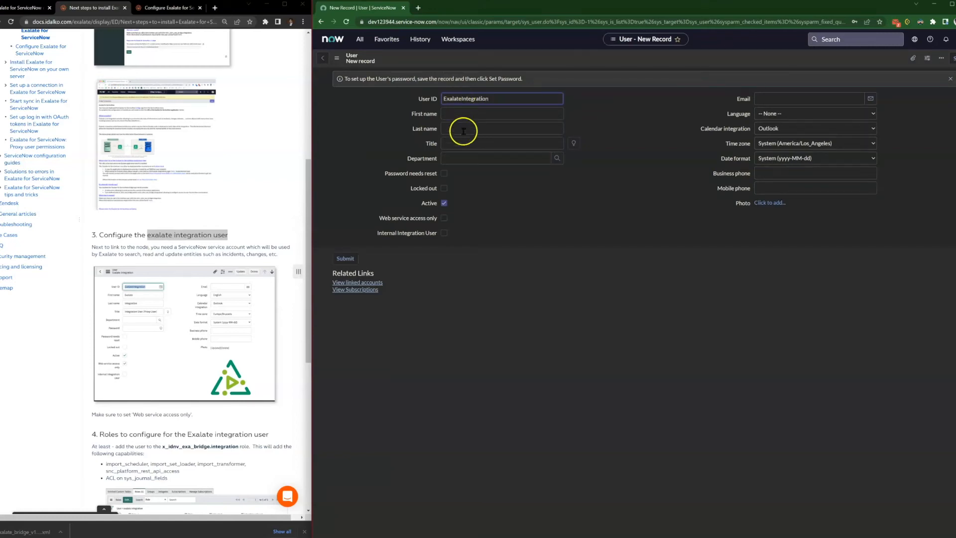
pyautogui.moveTo(437, 218); pyautogui.dragTo(377, 220)
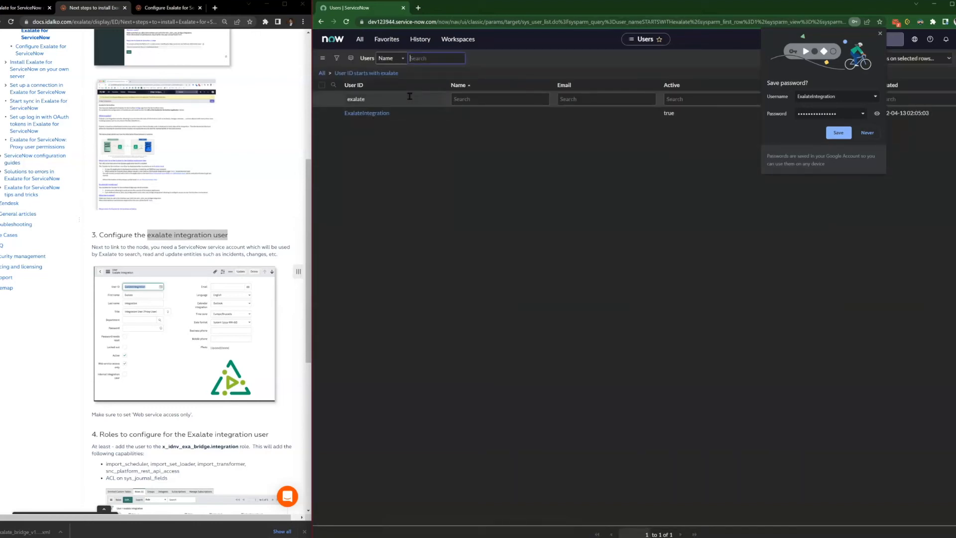
# Open the ExalateIntegration user, generate its account password, keep a copy in Notepad, and save the password
pyautogui.click(381, 113)
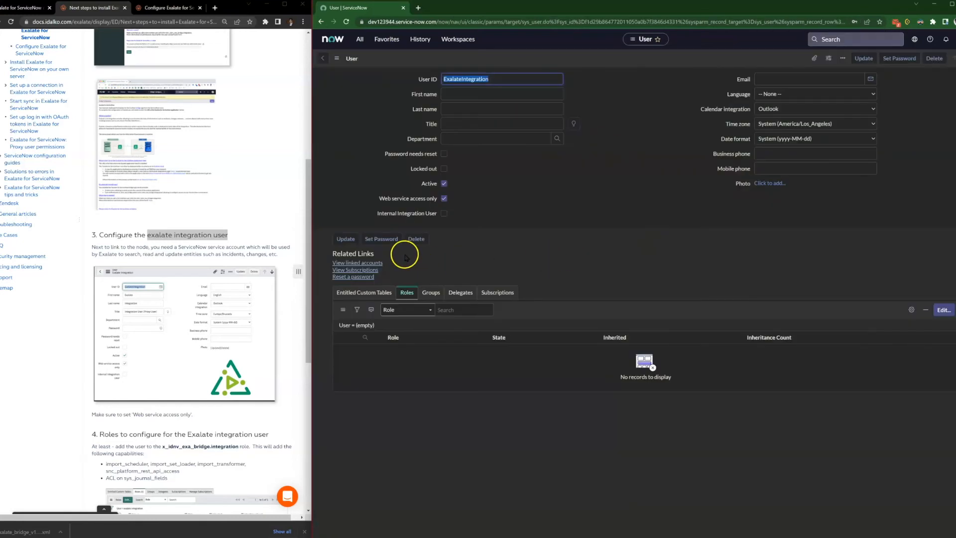
pyautogui.click(393, 241)
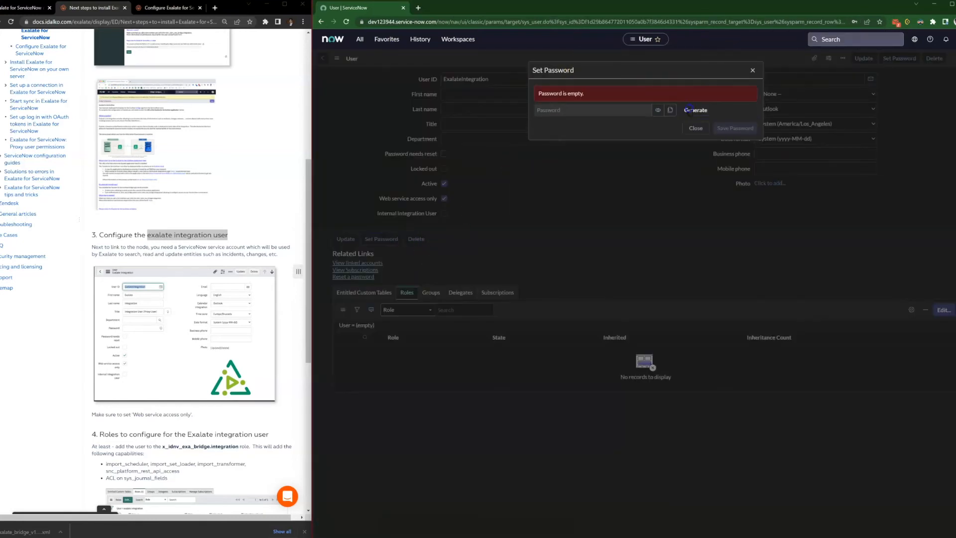
pyautogui.click(686, 112)
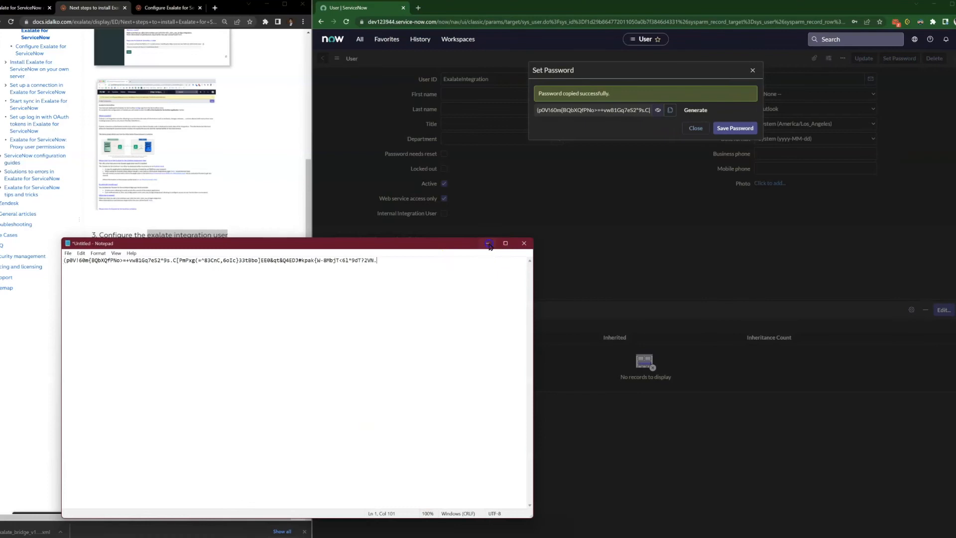
pyautogui.click(489, 243)
pyautogui.click(734, 128)
pyautogui.click(754, 75)
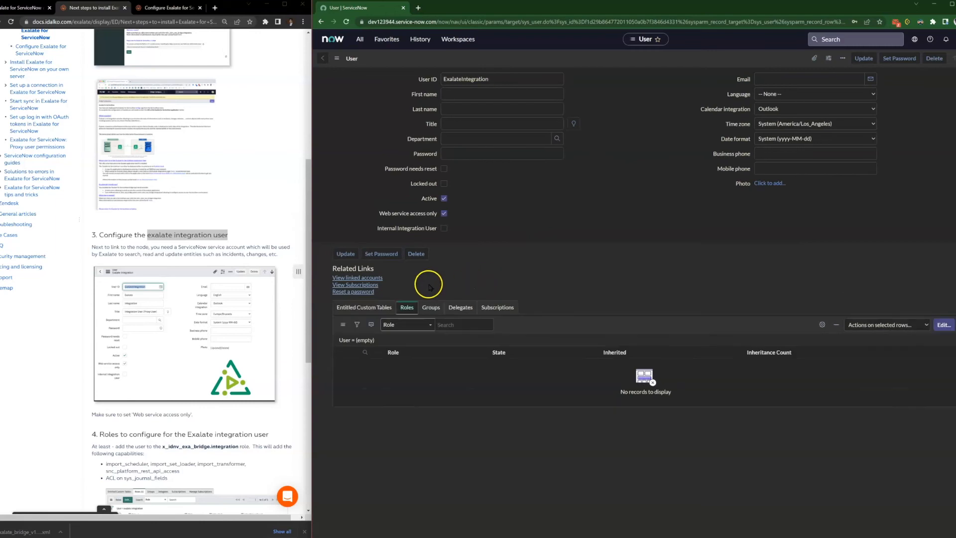
# Assign the x_idnv_exa_bridge.integration role from guide step 4 to the ExalateIntegration user and update the record
pyautogui.scroll(-3, 224, 274)
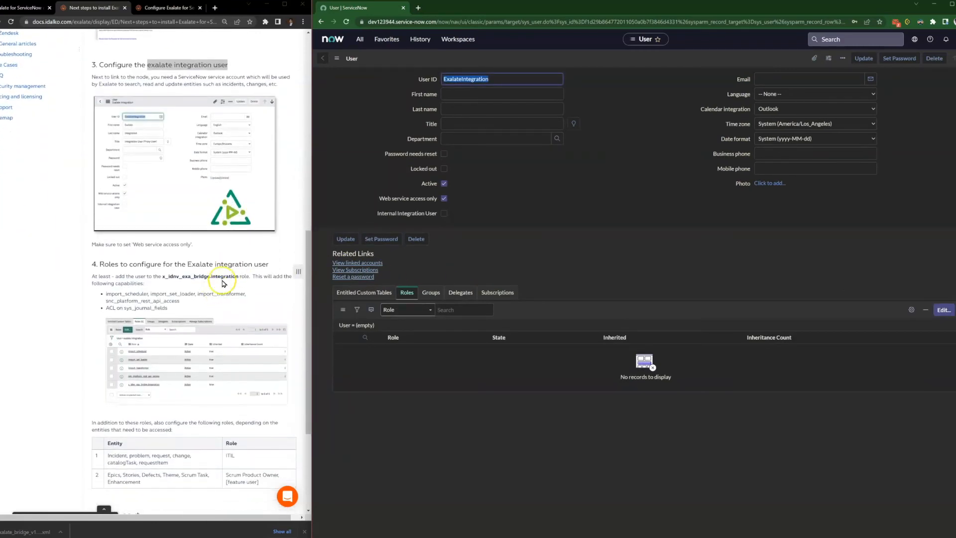
pyautogui.moveTo(239, 276); pyautogui.dragTo(164, 278)
pyautogui.hotkey('ctrl', 'c')
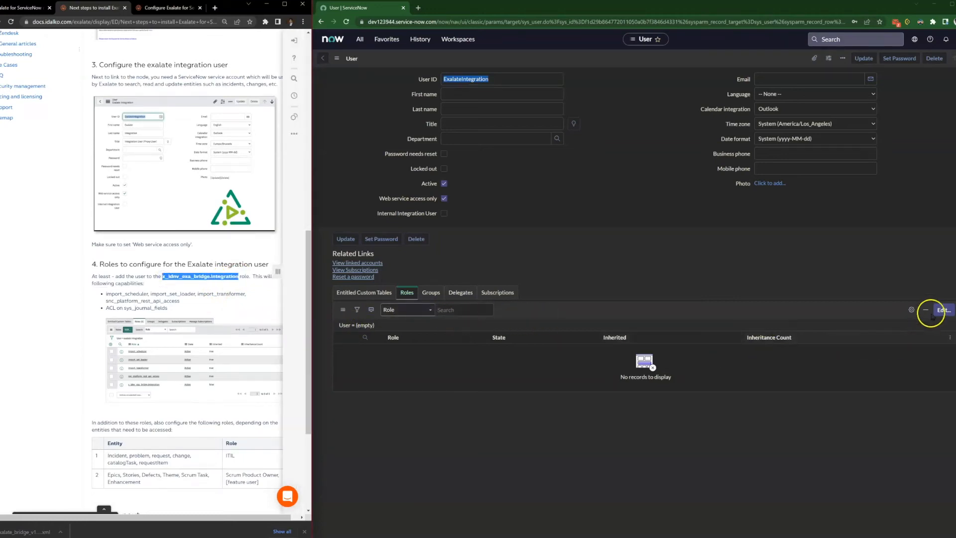
pyautogui.click(947, 309)
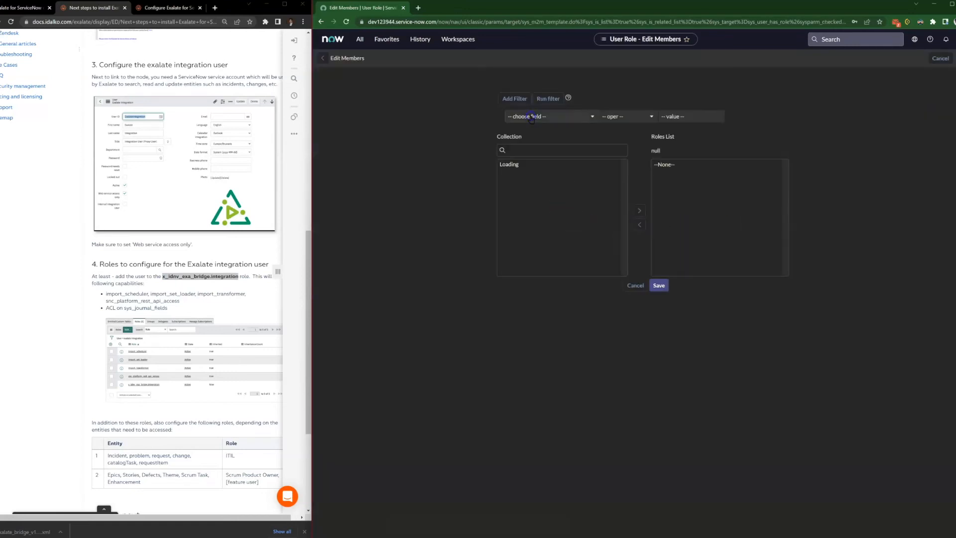
pyautogui.click(533, 147)
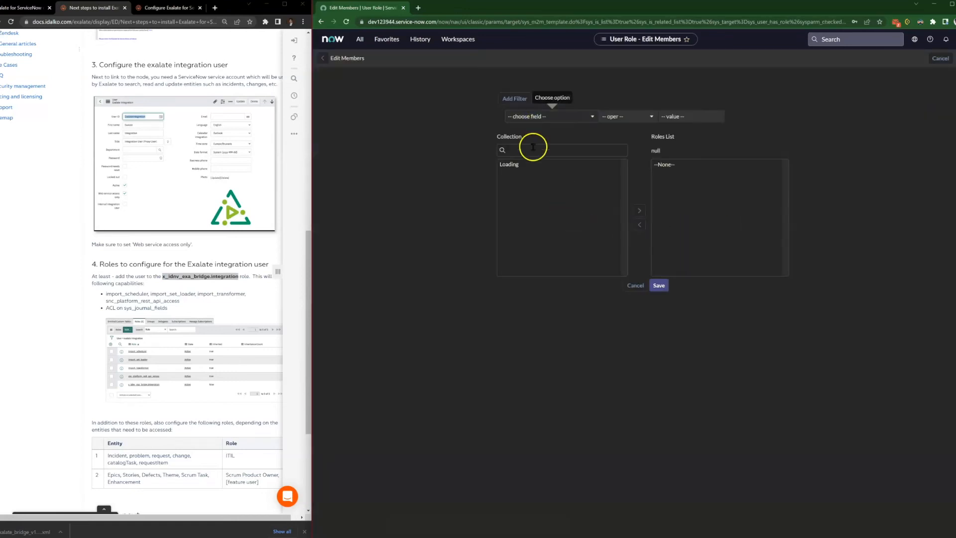
pyautogui.hotkey('ctrl', 'v')
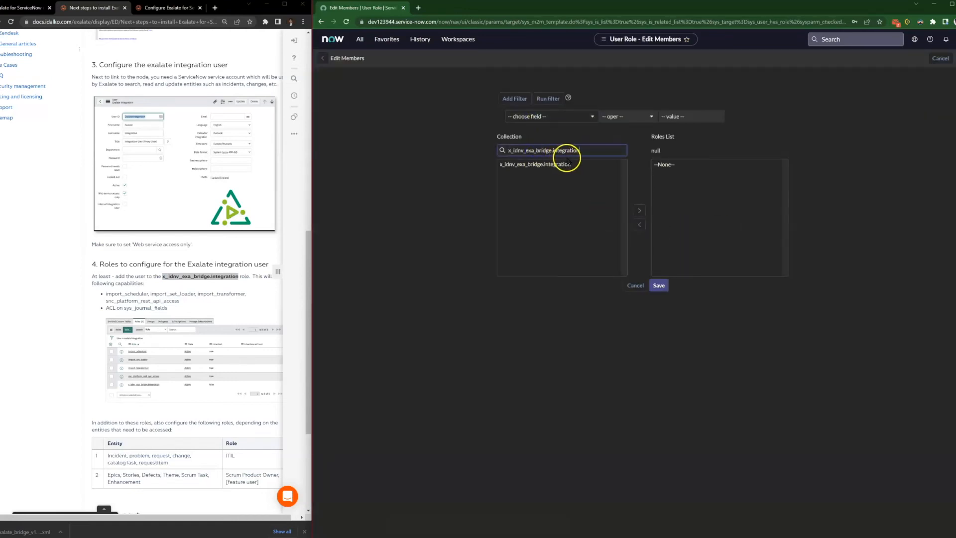
pyautogui.doubleClick(560, 165)
pyautogui.click(655, 285)
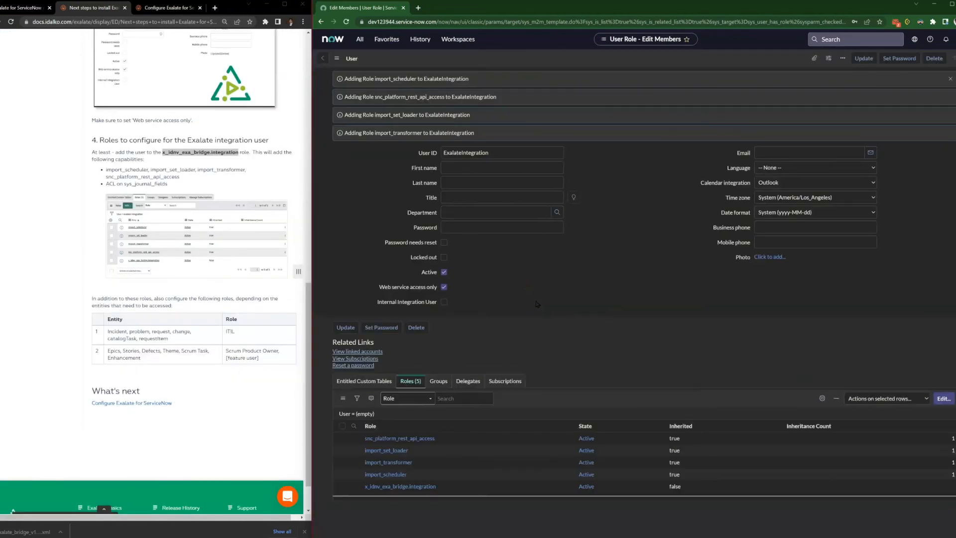
pyautogui.click(864, 58)
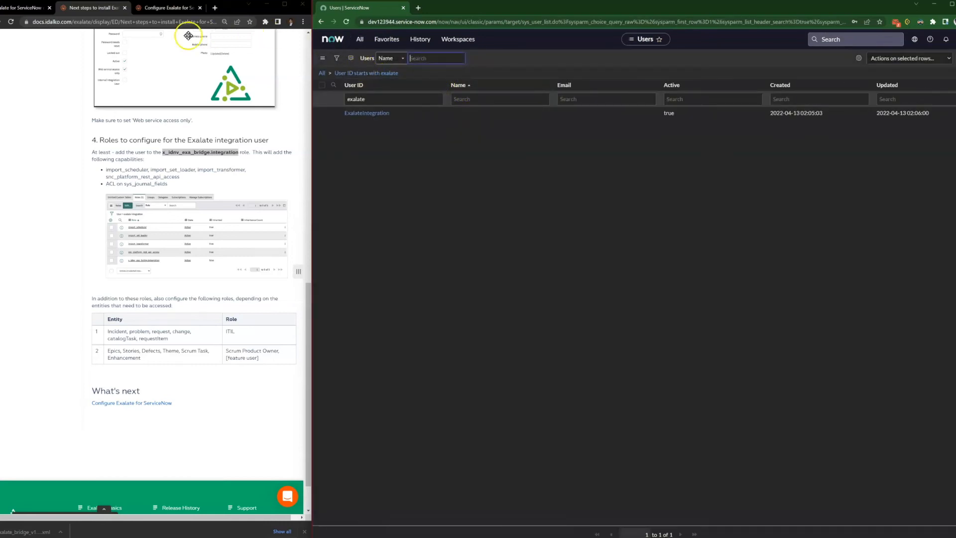
# Bring up the "Configure Exalate for ServiceNow" guide and open the Exalate Bridge Console from a module search for "exalate"
pyautogui.click(124, 8)
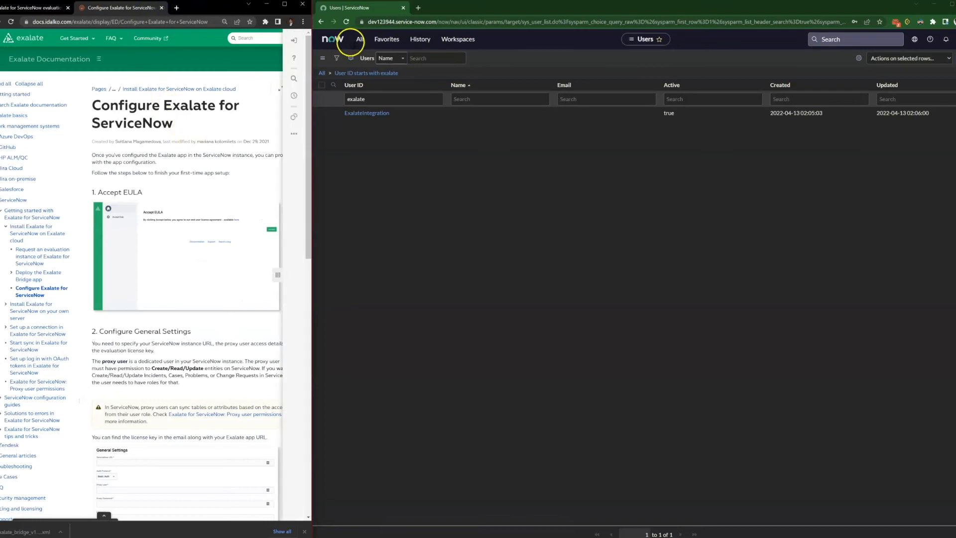
pyautogui.click(358, 39)
pyautogui.write('exalate')
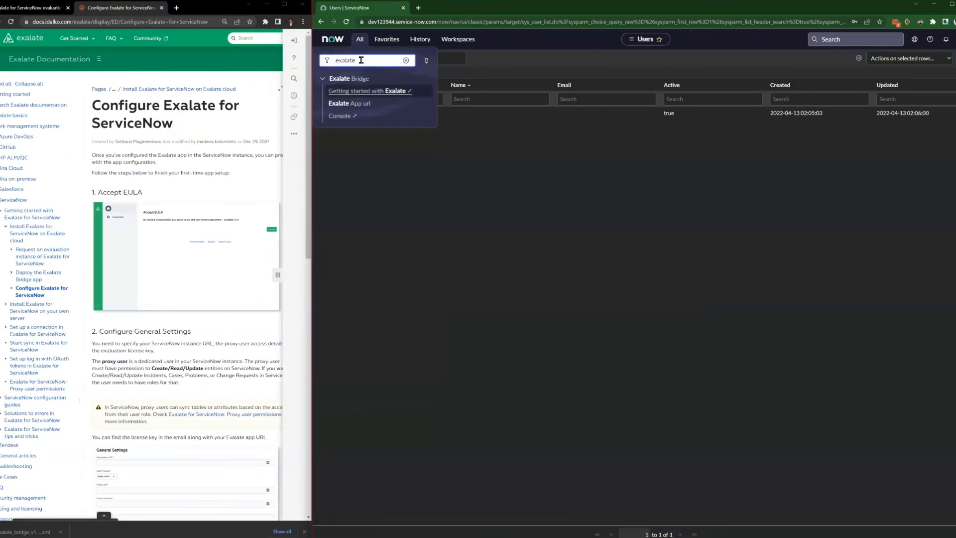
pyautogui.click(347, 121)
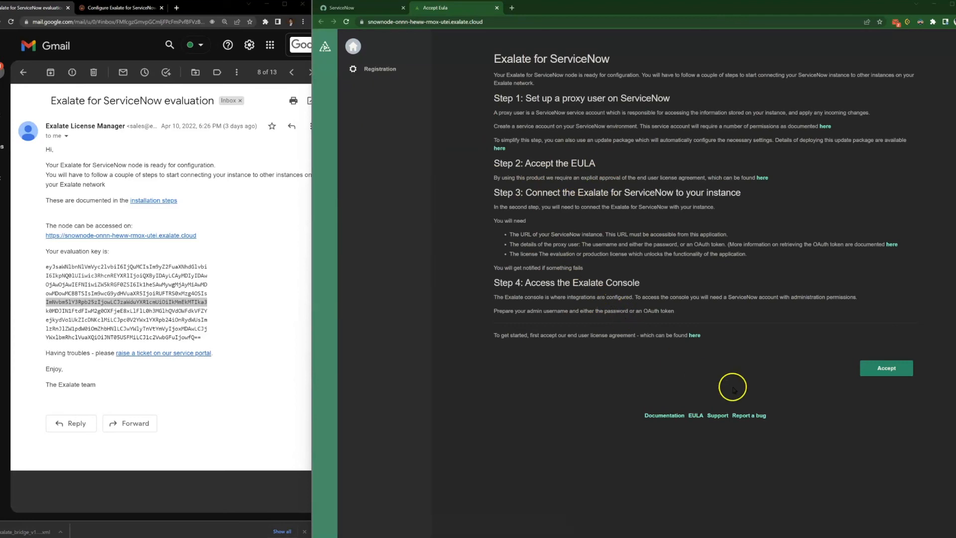
pyautogui.click(871, 373)
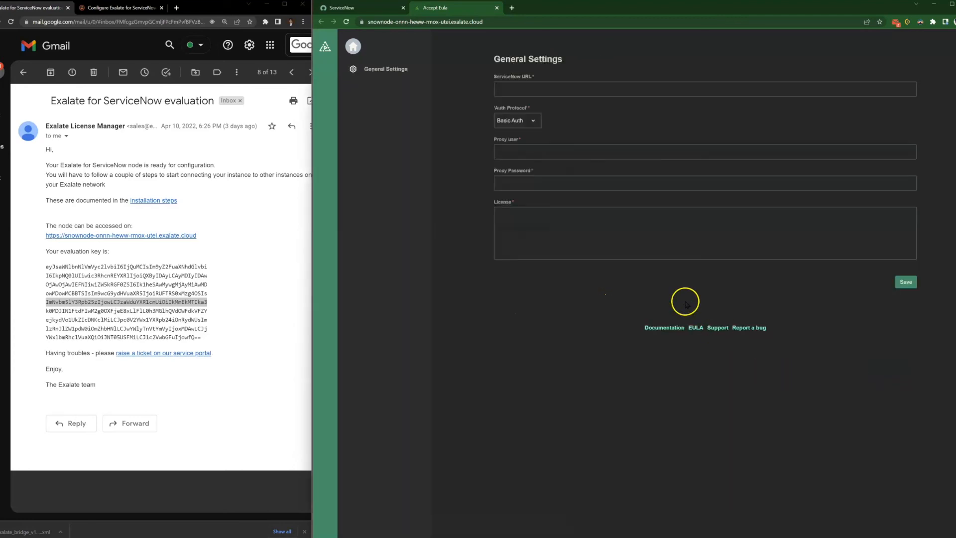
pyautogui.click(360, 11)
pyautogui.moveTo(435, 22); pyautogui.dragTo(350, 21)
pyautogui.hotkey('ctrl', 'c')
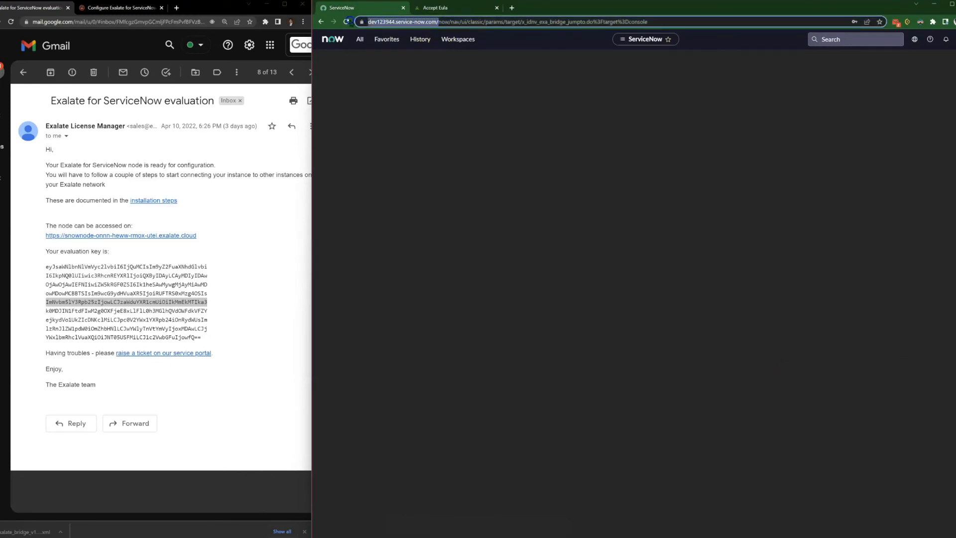
pyautogui.click(448, 8)
pyautogui.click(531, 91)
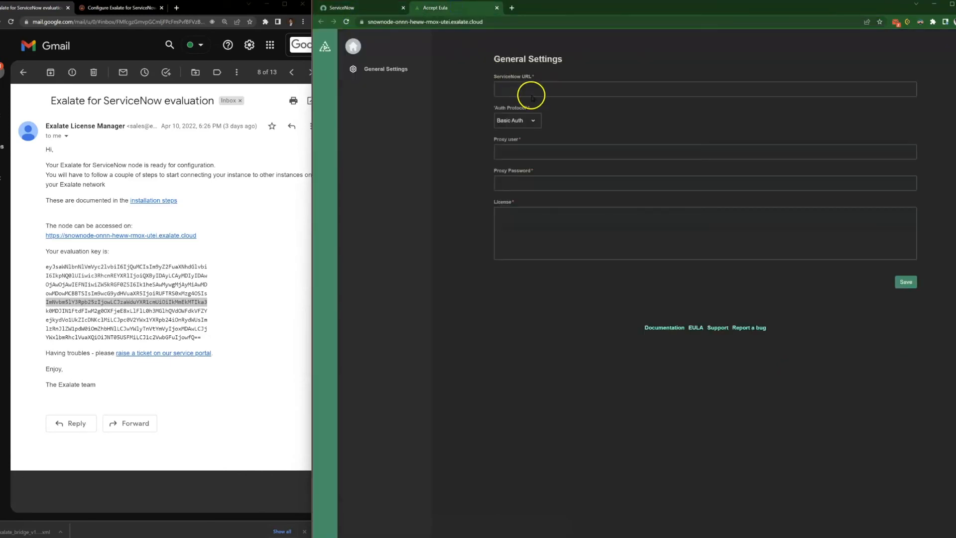
pyautogui.hotkey('ctrl', 'v')
# Set the proxy user to ExalateIntegration and fill in the proxy password with the one kept in Notepad
pyautogui.click(542, 152)
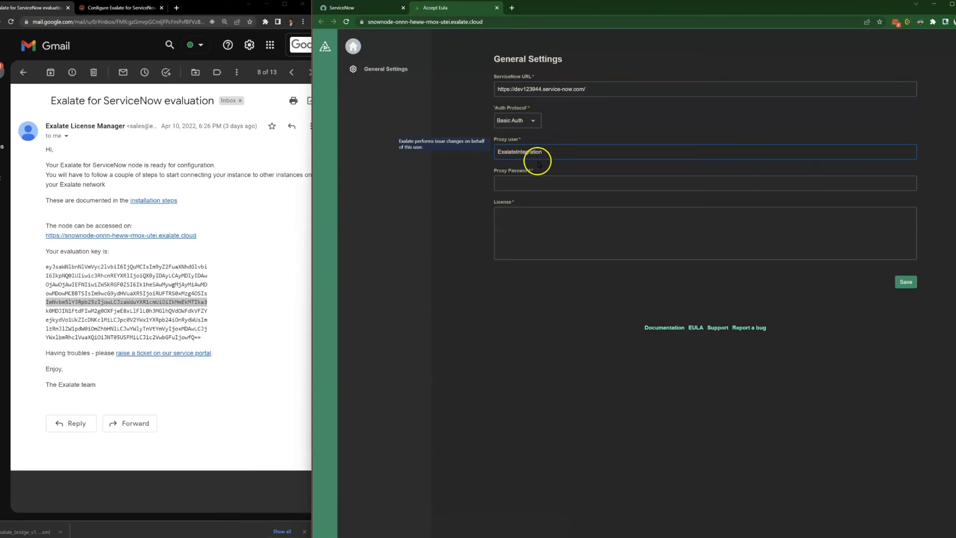
pyautogui.hotkey('alt', 'Tab')
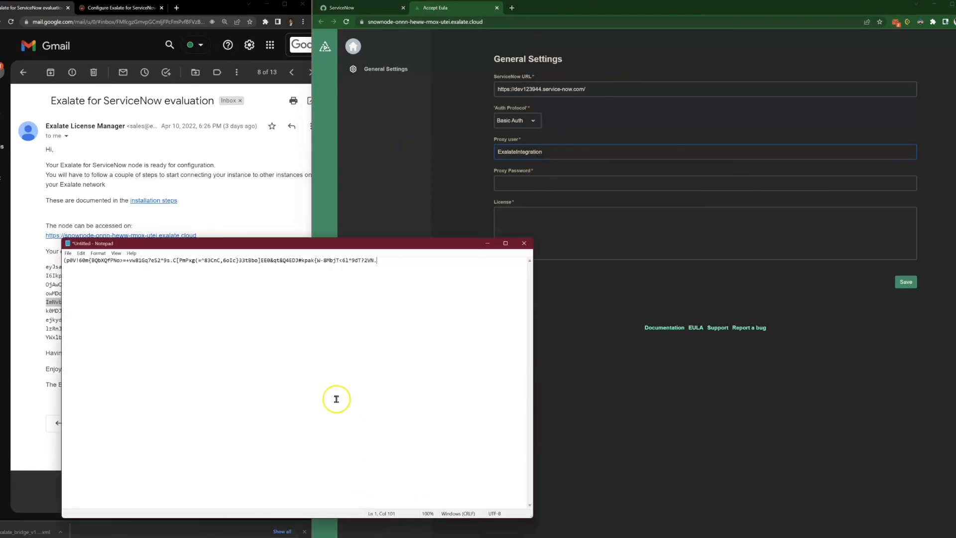
pyautogui.moveTo(375, 262); pyautogui.dragTo(17, 265)
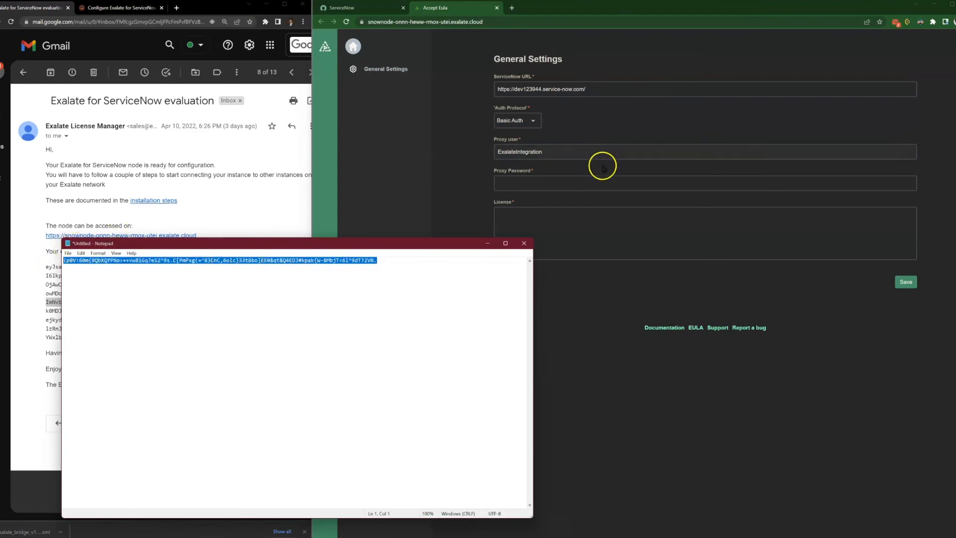
pyautogui.click(555, 184)
pyautogui.hotkey('ctrl', 'v')
pyautogui.press('Tab')
# Fill in the license with the evaluation key from the Exalate License Manager email and save the general settings
pyautogui.moveTo(203, 339); pyautogui.dragTo(50, 271)
pyautogui.click(644, 211)
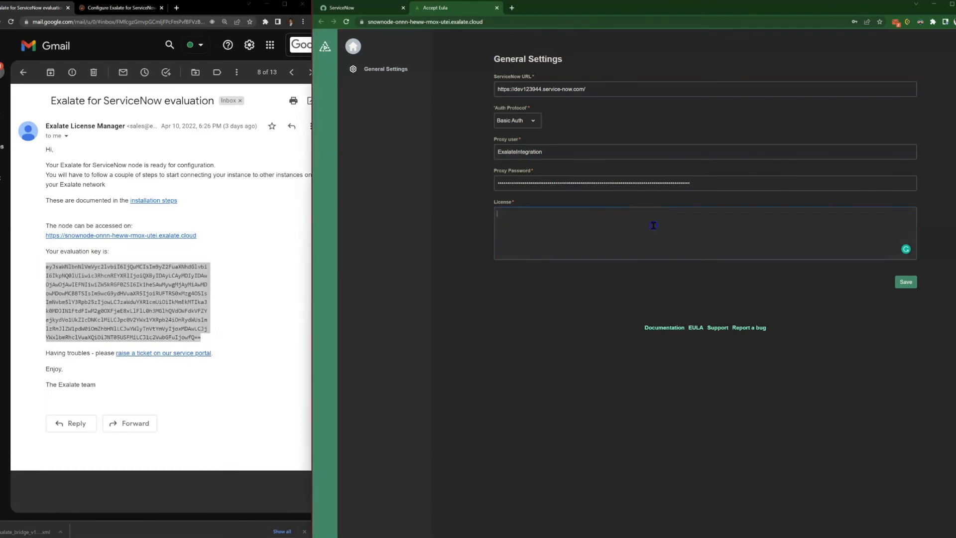
pyautogui.hotkey('ctrl', 'v')
pyautogui.click(901, 283)
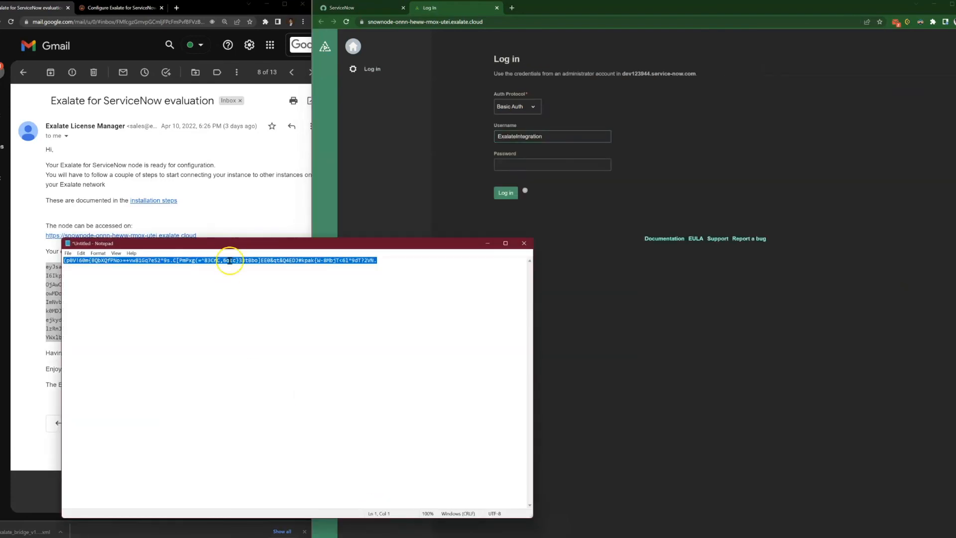
# Log in as ExalateIntegration with the account password kept in Notepad, declining the browser's offer to save it and closing the new-connection tip
pyautogui.rightClick(230, 260)
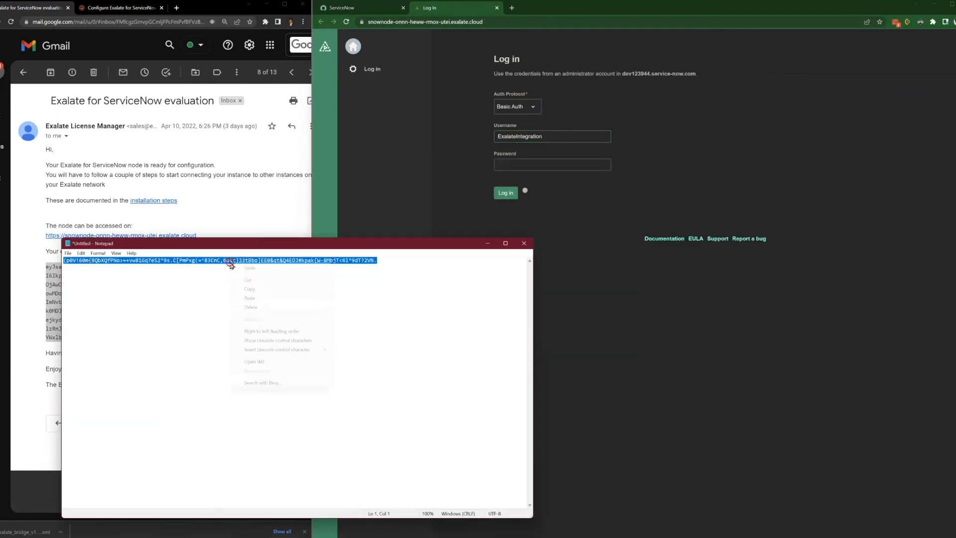
pyautogui.click(261, 290)
pyautogui.click(514, 165)
pyautogui.hotkey('ctrl', 'v')
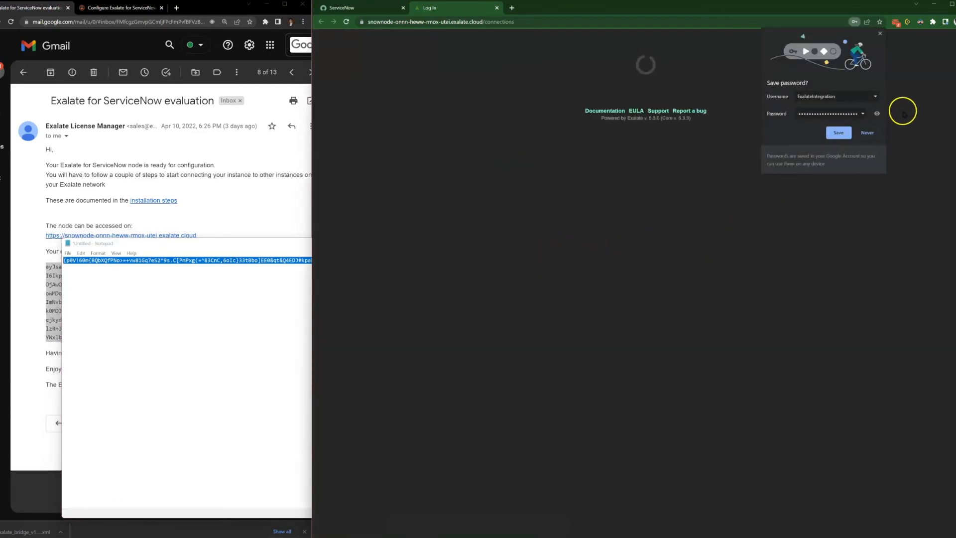
pyautogui.click(866, 132)
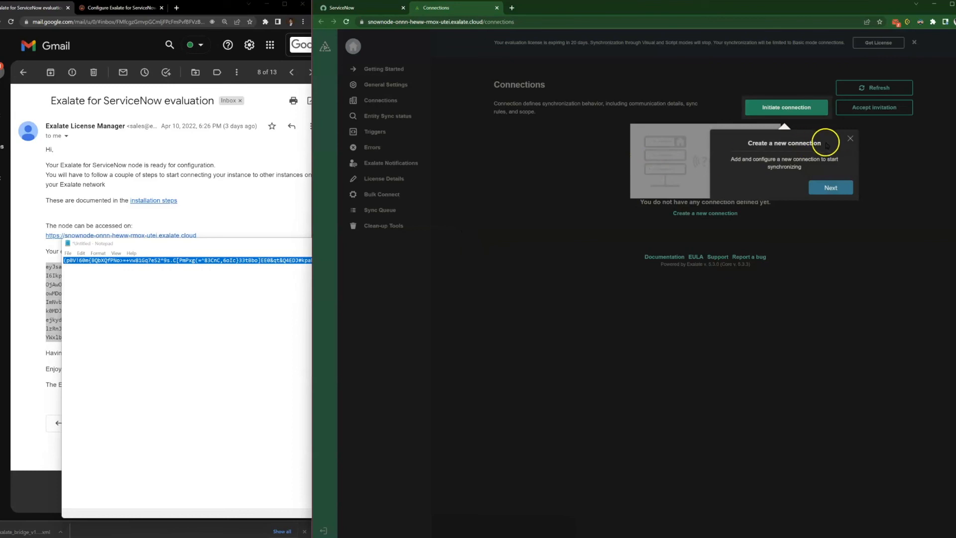
pyautogui.click(849, 139)
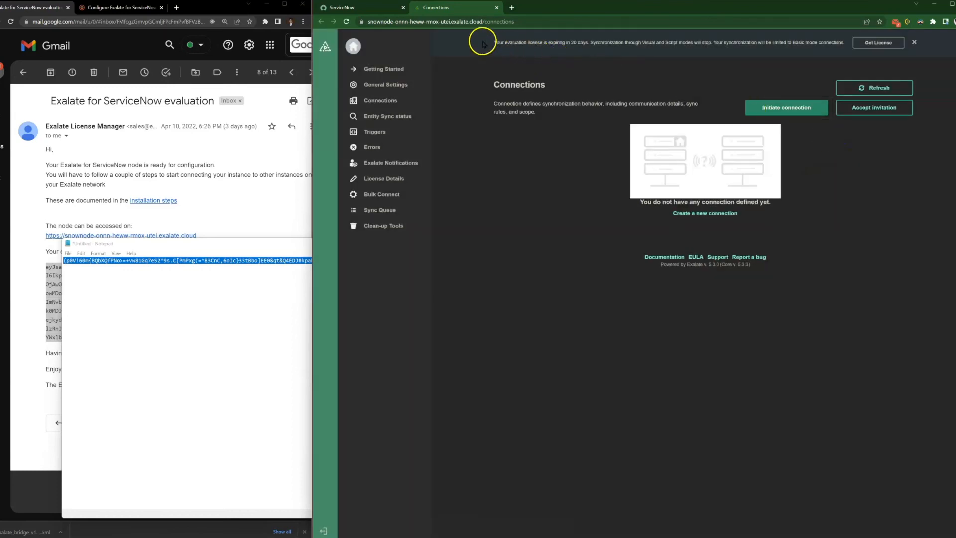
# Review the evaluation license's expiry notice and License Details, then return to the Connections overview
pyautogui.moveTo(492, 43); pyautogui.dragTo(593, 46)
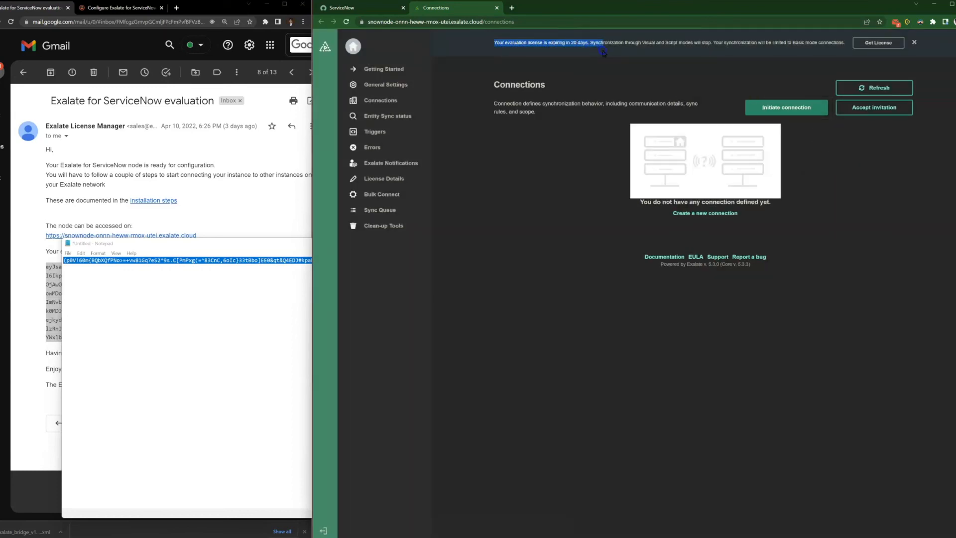
pyautogui.click(390, 181)
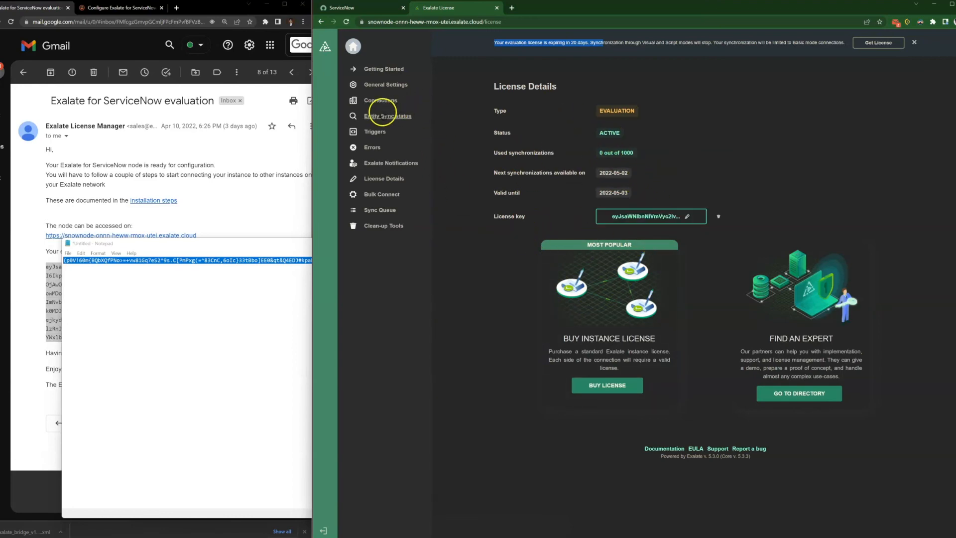
pyautogui.click(379, 102)
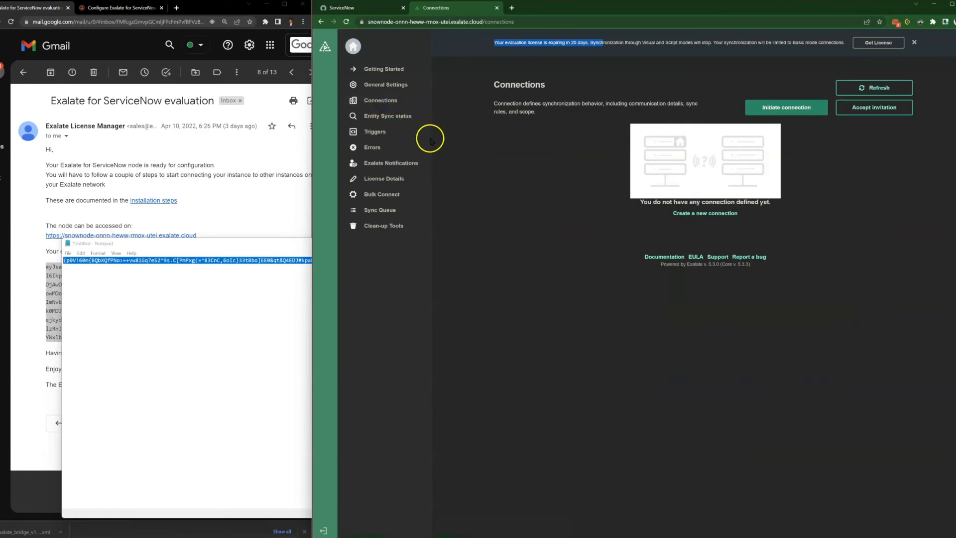